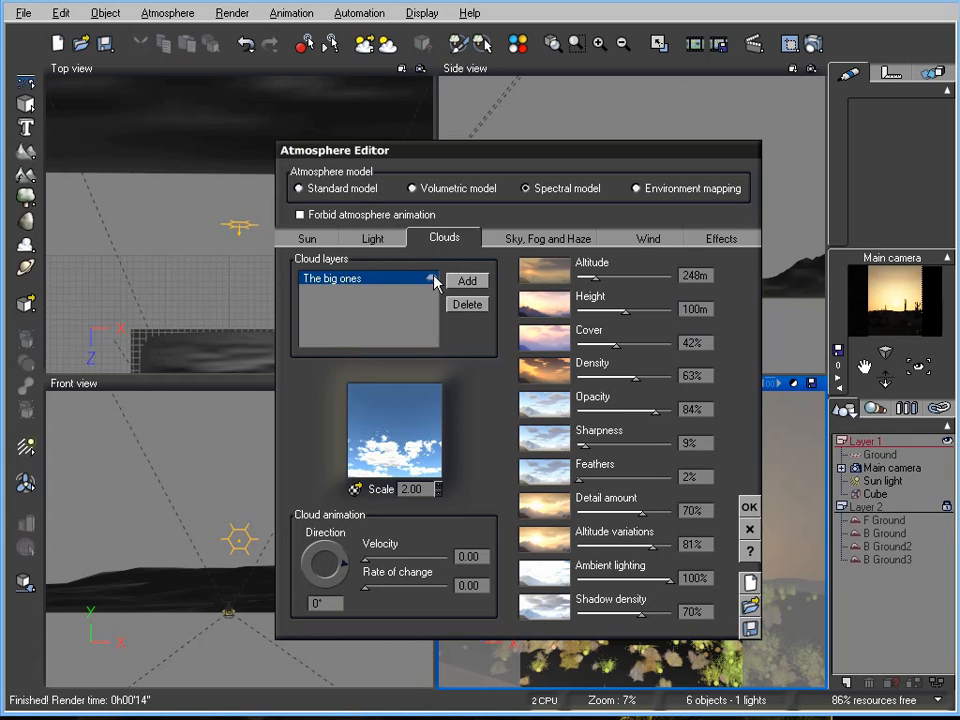
# Step: Accept the atmosphere's cloud settings and render the main camera view to check the sunset clouds and dark foreground
pyautogui.click(751, 497)
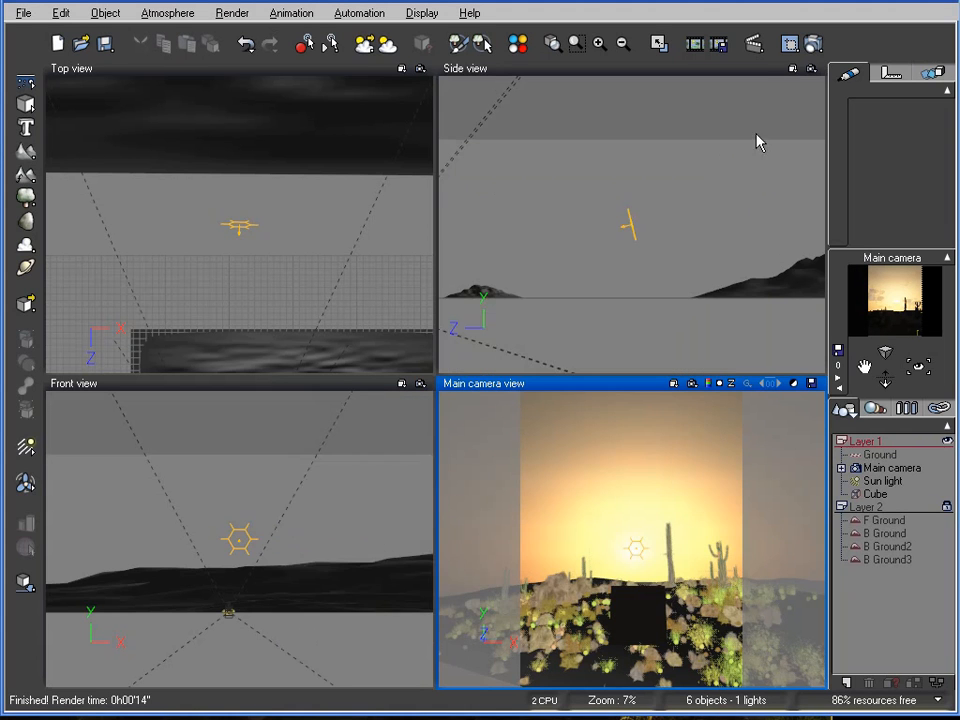
pyautogui.click(801, 43)
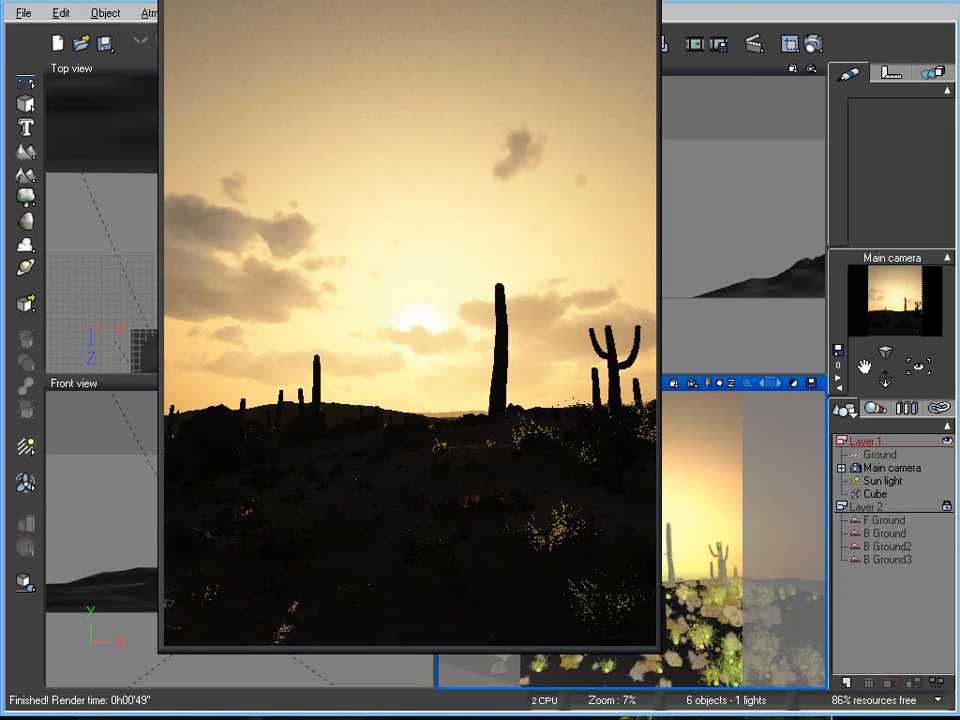
pyautogui.moveTo(373, 1); pyautogui.dragTo(448, 34)
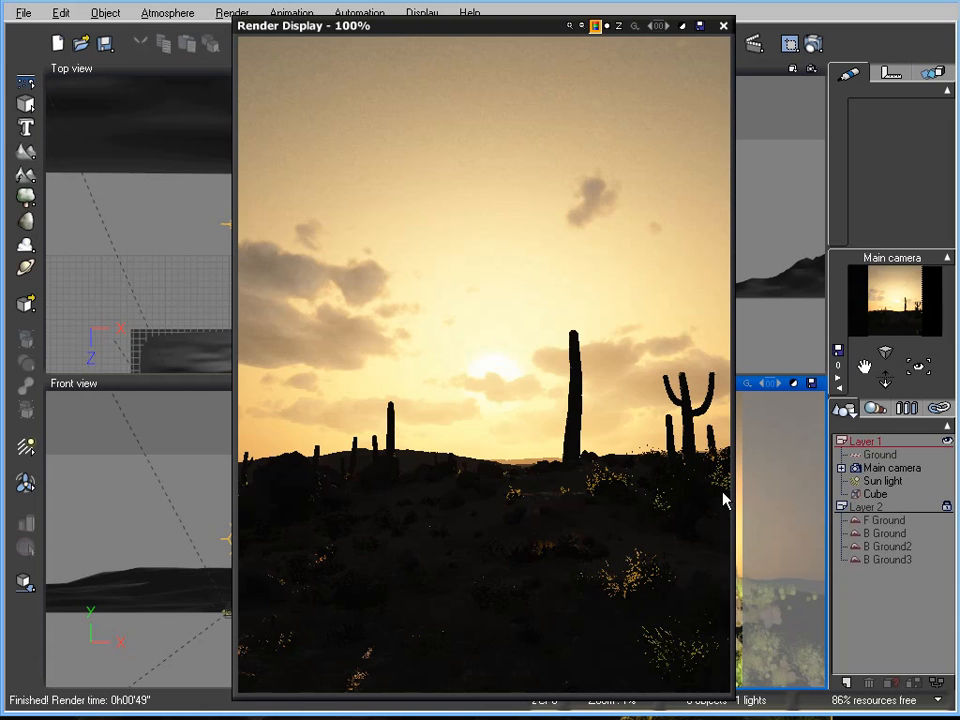
pyautogui.click(723, 25)
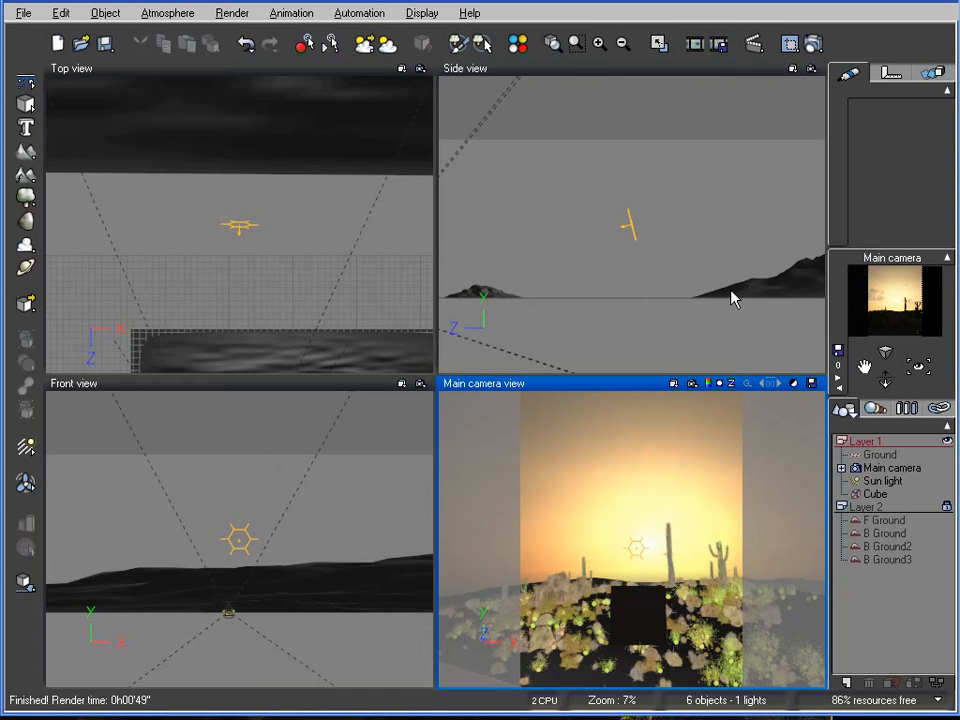
# Step: Raise the Sun light slightly along the vertical Y axis in the side view
pyautogui.click(882, 481)
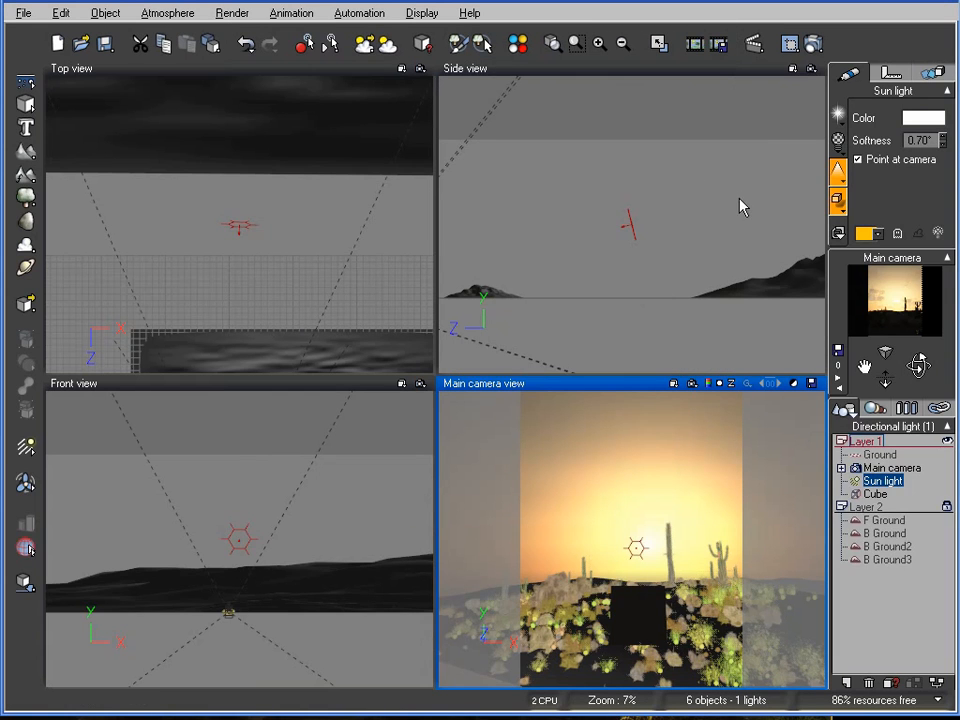
pyautogui.click(630, 224)
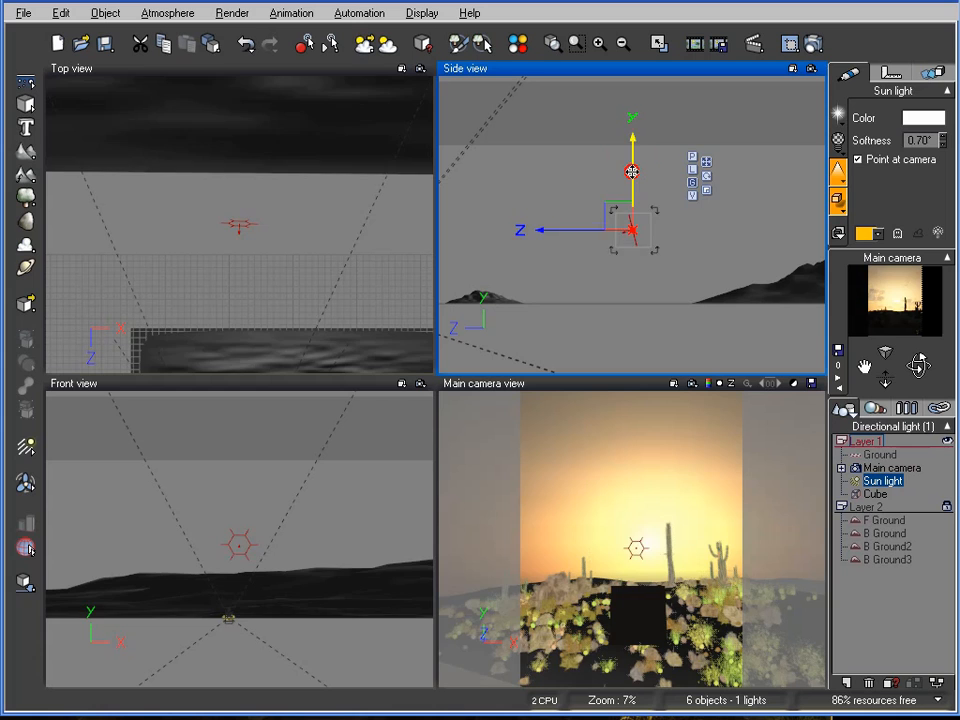
pyautogui.moveTo(631, 172); pyautogui.dragTo(634, 152)
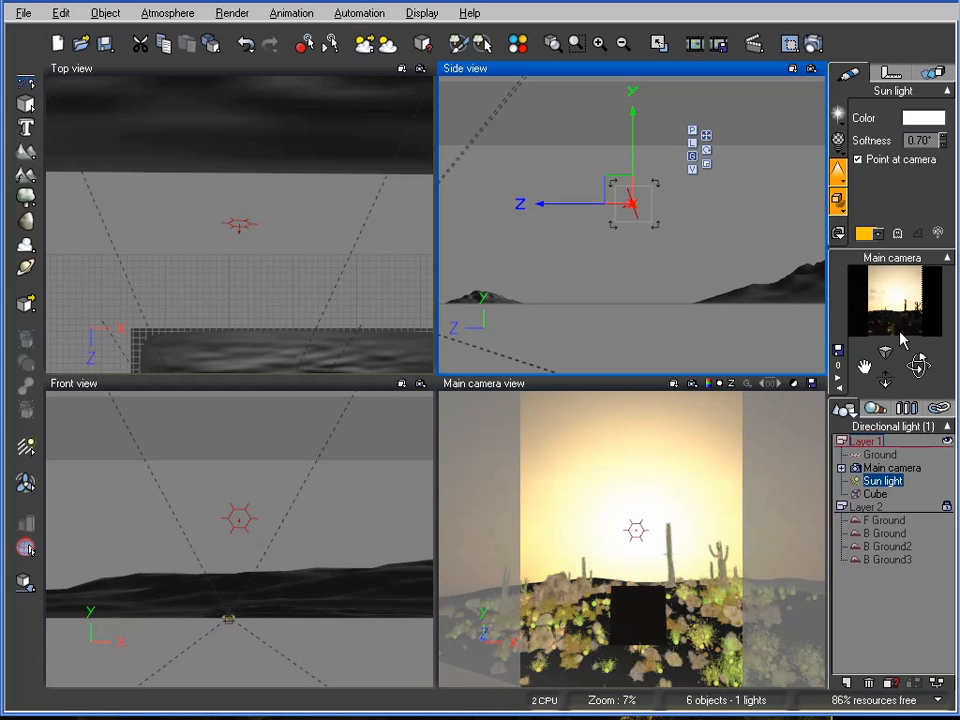
# Step: Render the scene with the raised sun, inspect the sky and foreground lighting, and close the render
pyautogui.click(812, 46)
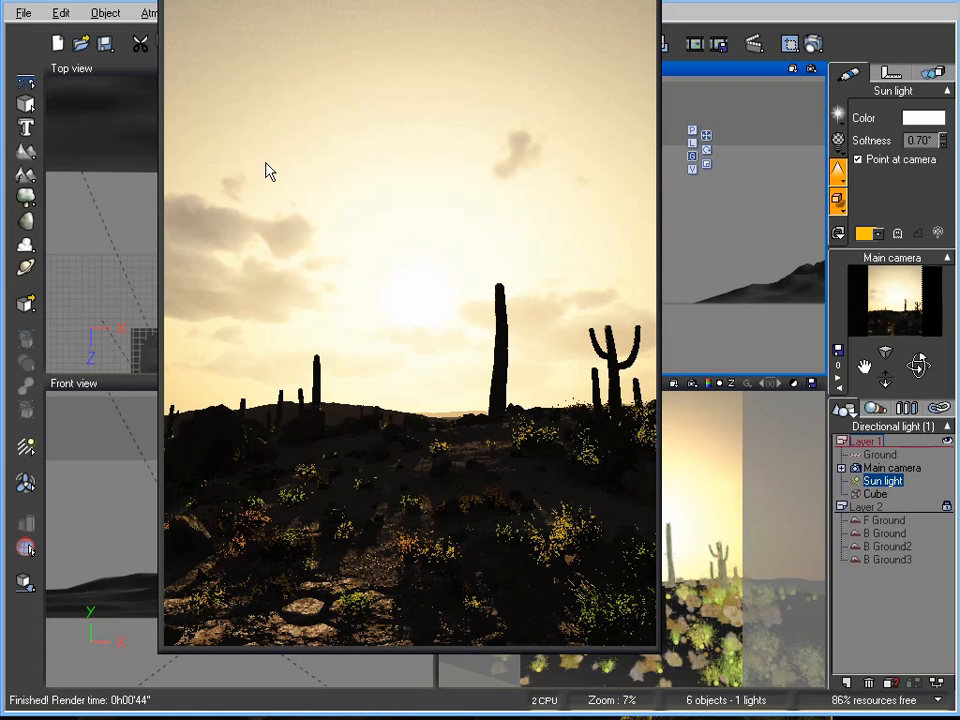
pyautogui.moveTo(319, 0); pyautogui.dragTo(407, 49)
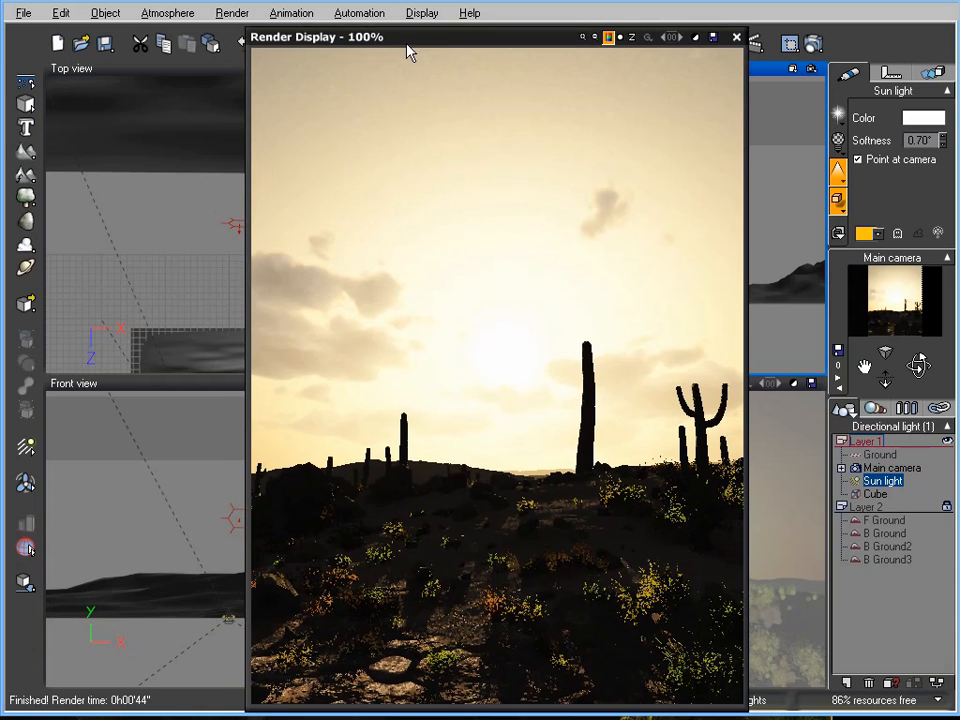
pyautogui.click(737, 40)
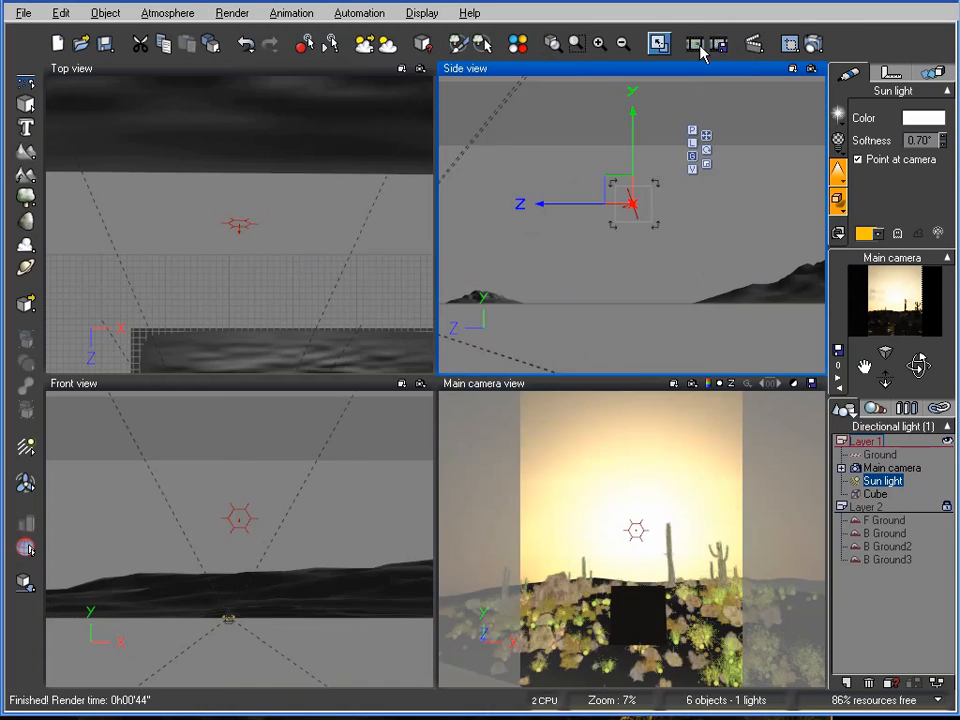
# Step: Try lowering the atmosphere's light intensity to -0.88 and its light balance to 64%
pyautogui.click(389, 45)
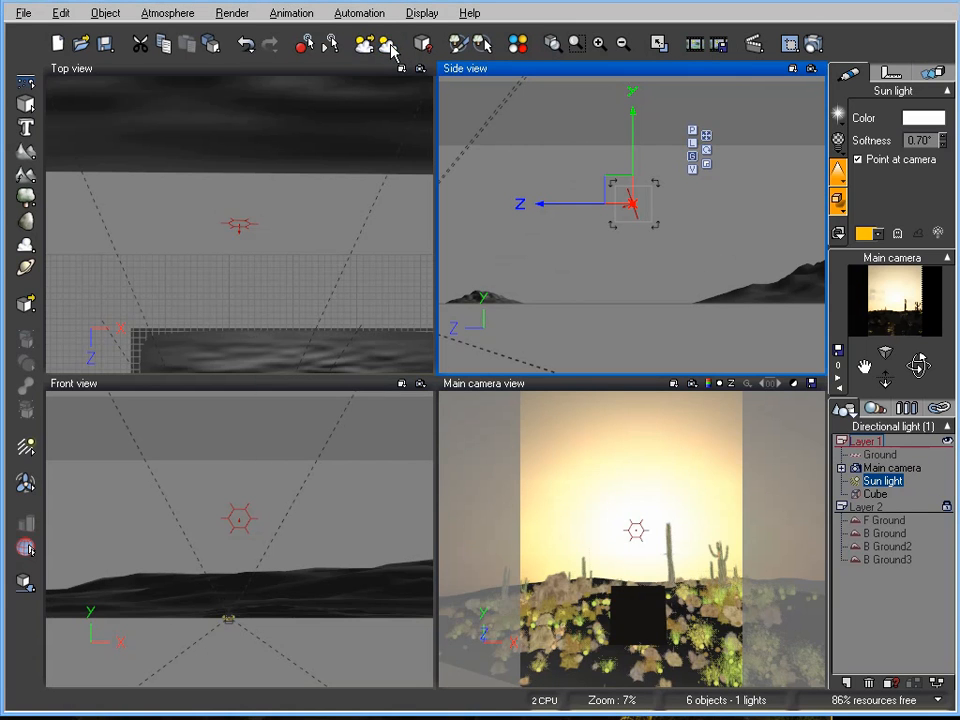
pyautogui.moveTo(413, 160); pyautogui.dragTo(323, 82)
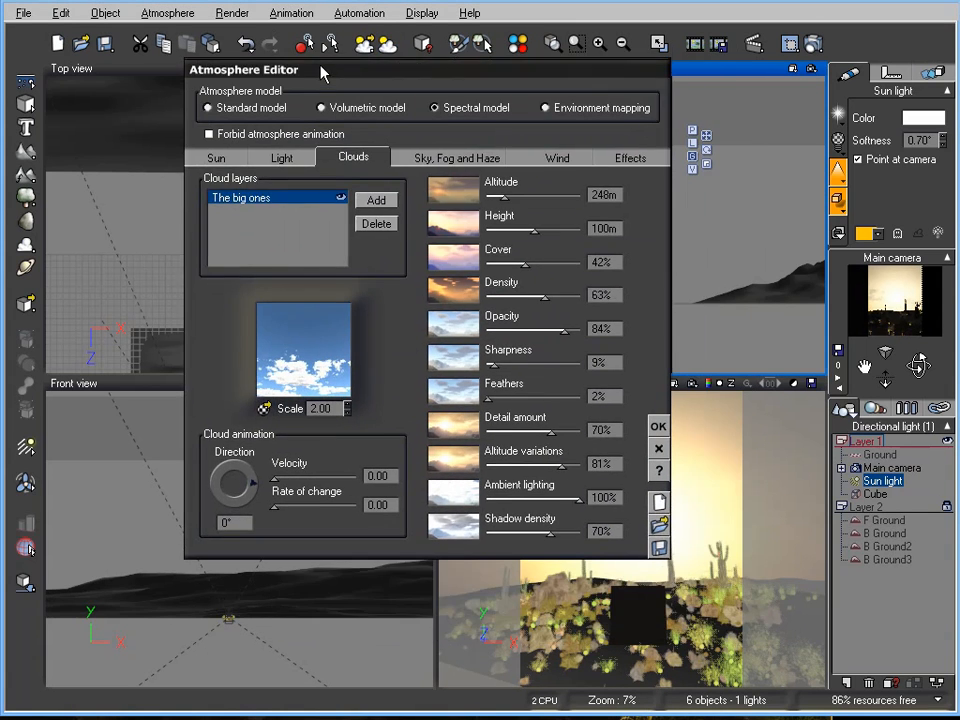
pyautogui.click(300, 165)
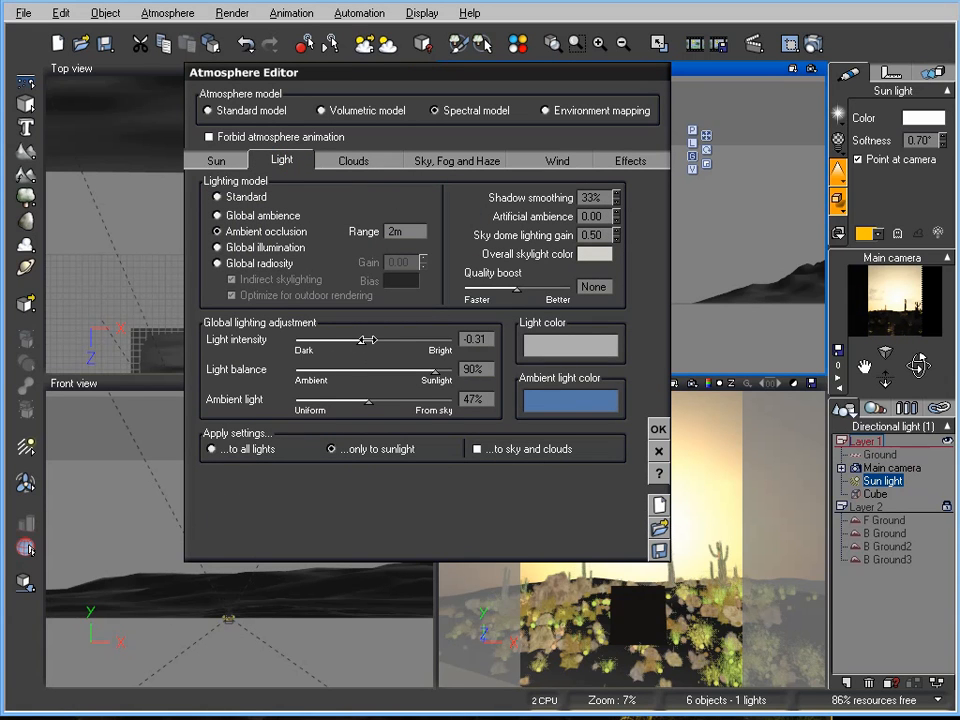
pyautogui.moveTo(373, 340); pyautogui.dragTo(351, 340)
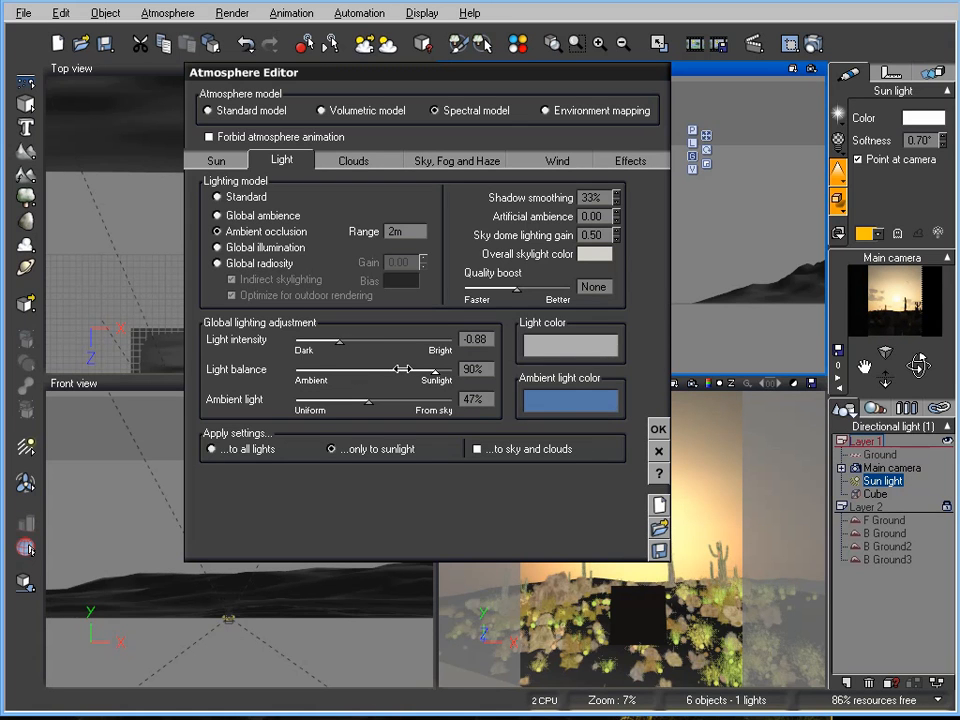
pyautogui.moveTo(402, 369); pyautogui.dragTo(380, 375)
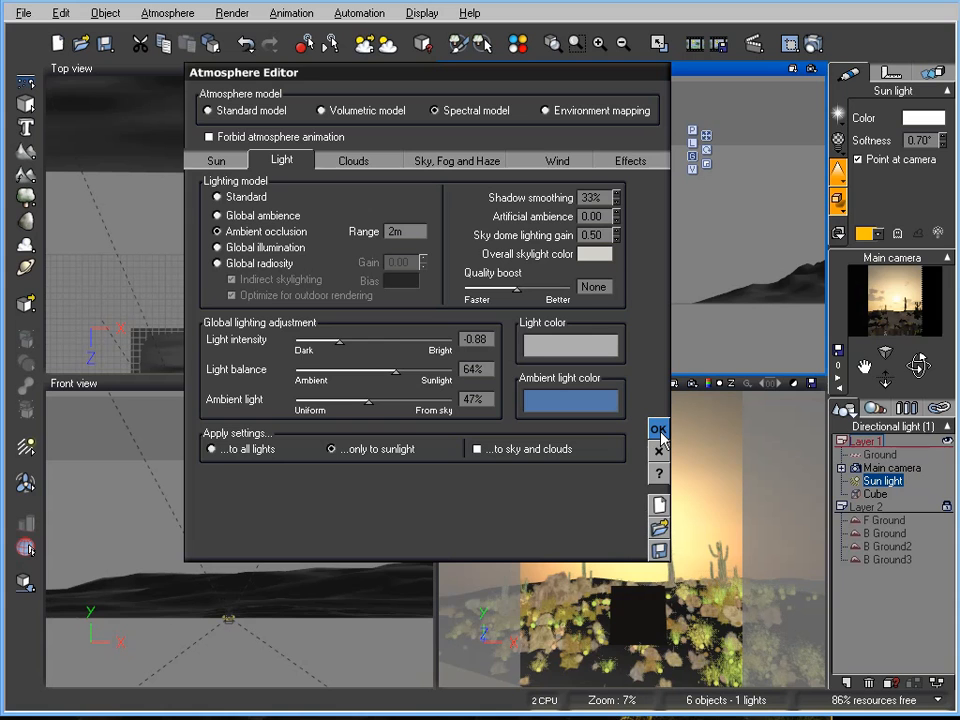
# Step: Test-render the scene with the adjusted lighting, stop the render, and discard the atmosphere changes
pyautogui.click(812, 45)
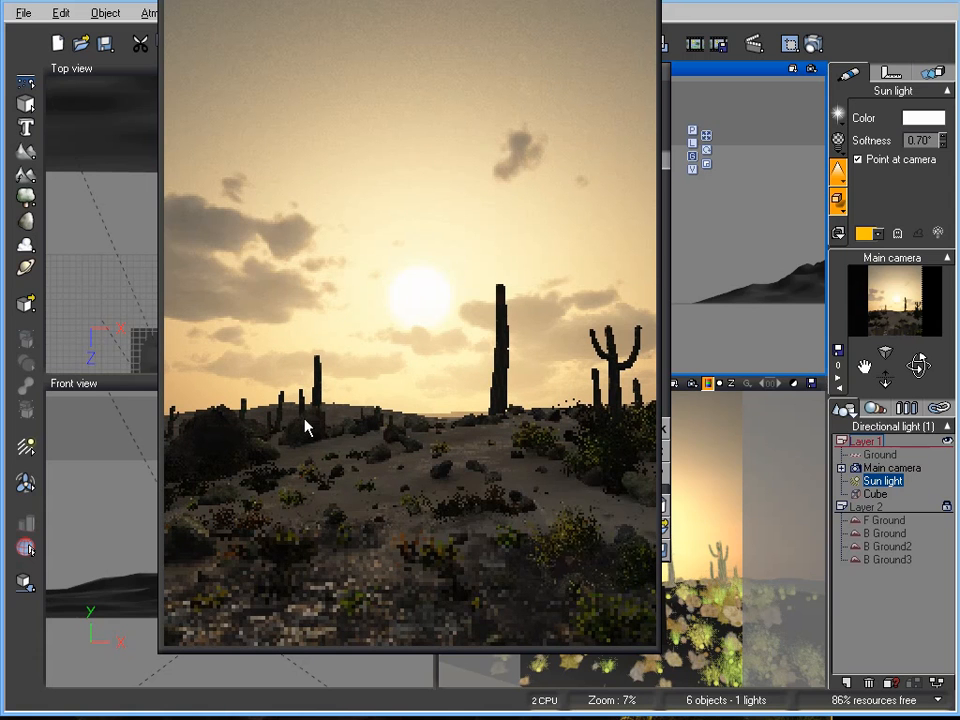
pyautogui.click(355, 469)
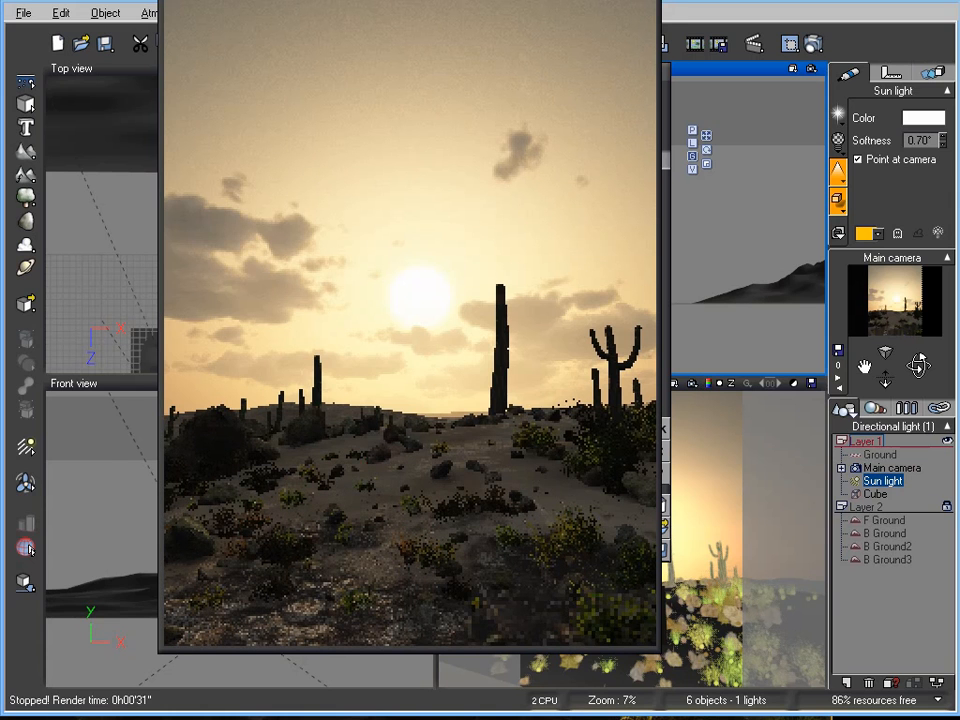
pyautogui.press('F4')
pyautogui.click(660, 463)
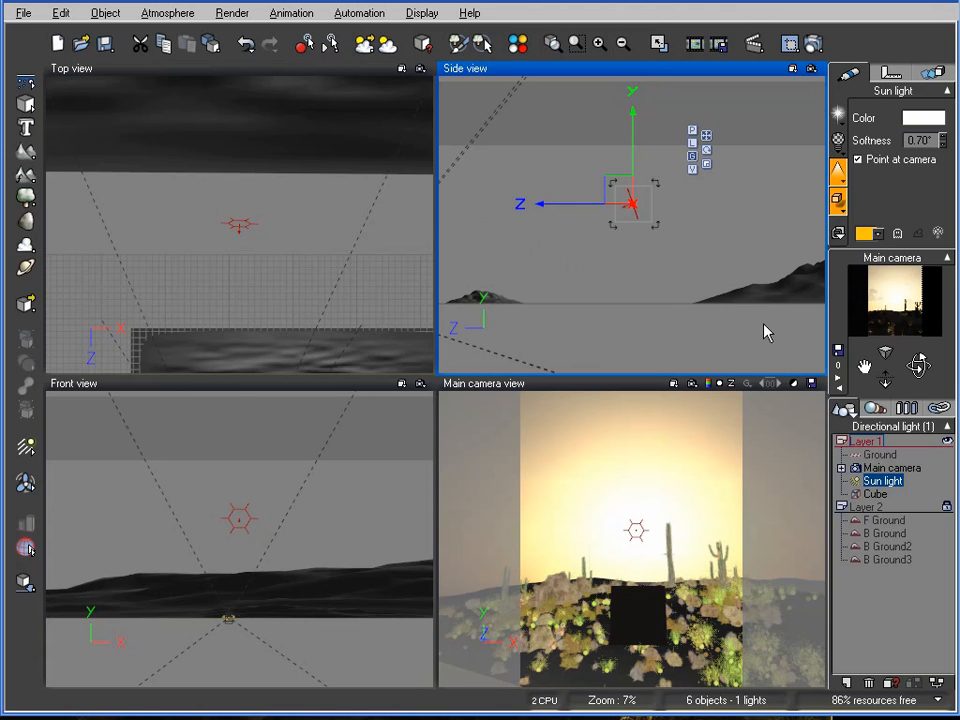
# Step: Review the atmosphere's light intensity and light balance settings, and close the editor without changing them
pyautogui.moveTo(626, 266); pyautogui.dragTo(660, 293, button='right')
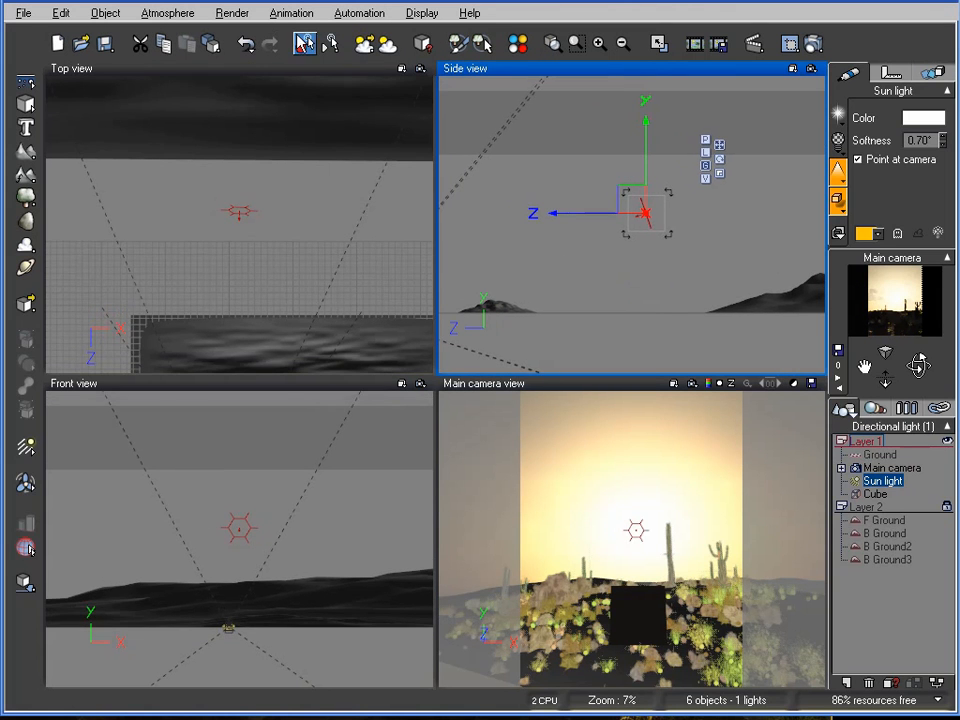
pyautogui.click(362, 45)
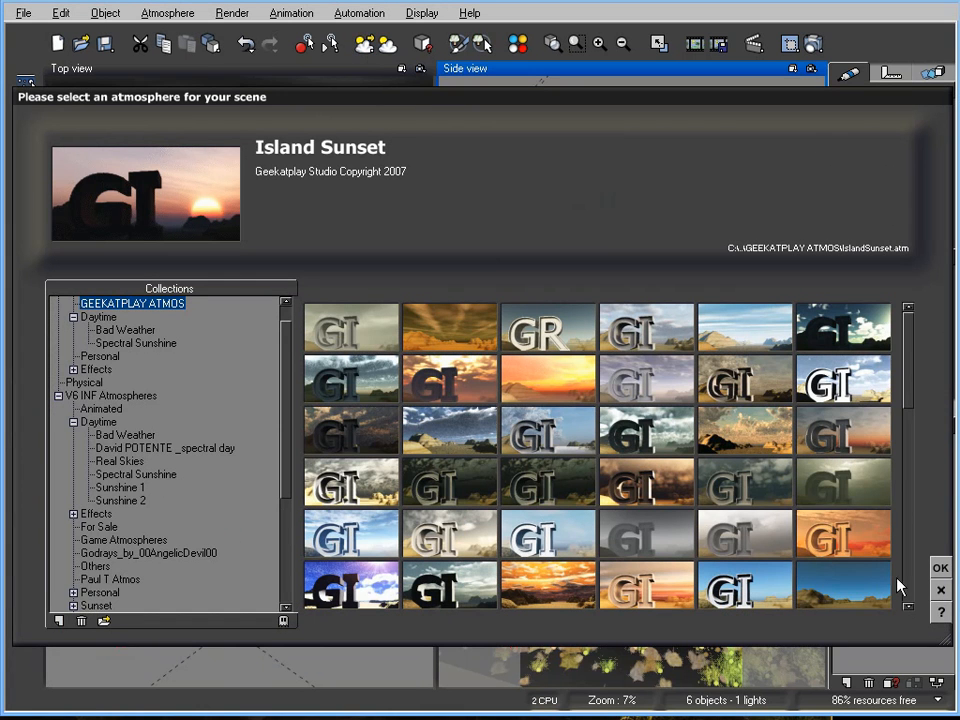
pyautogui.click(940, 590)
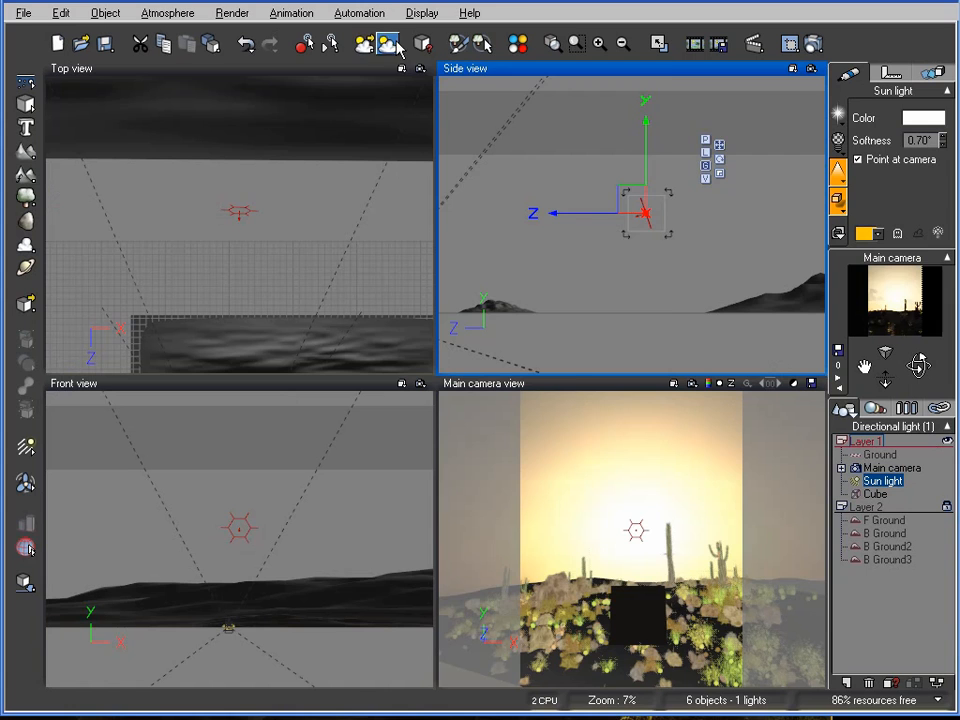
pyautogui.click(395, 47)
pyautogui.moveTo(413, 110); pyautogui.dragTo(489, 180)
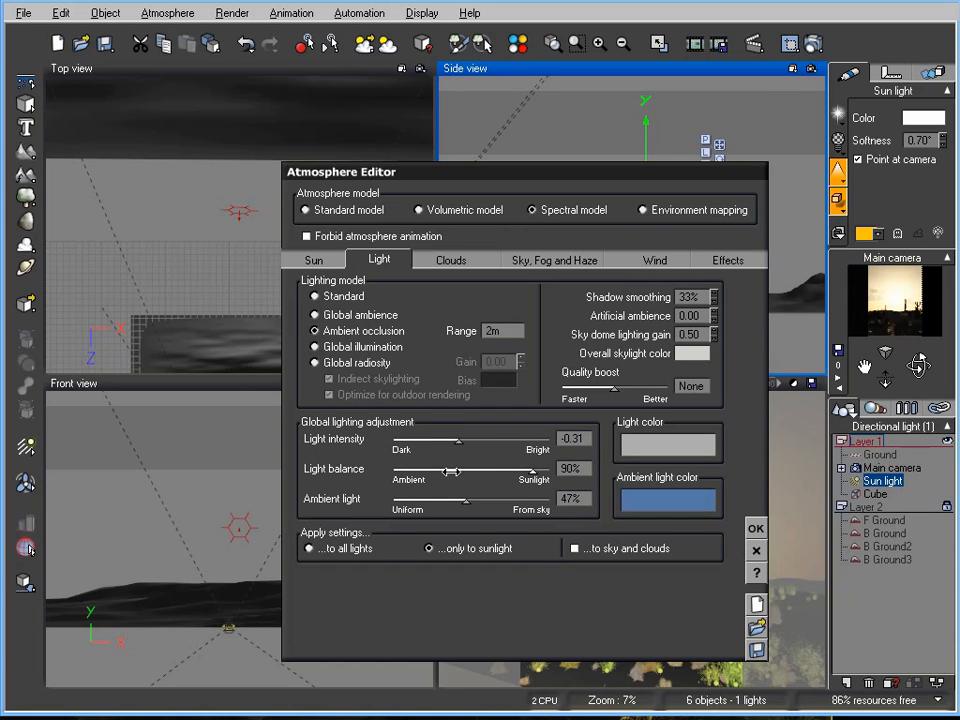
pyautogui.click(756, 554)
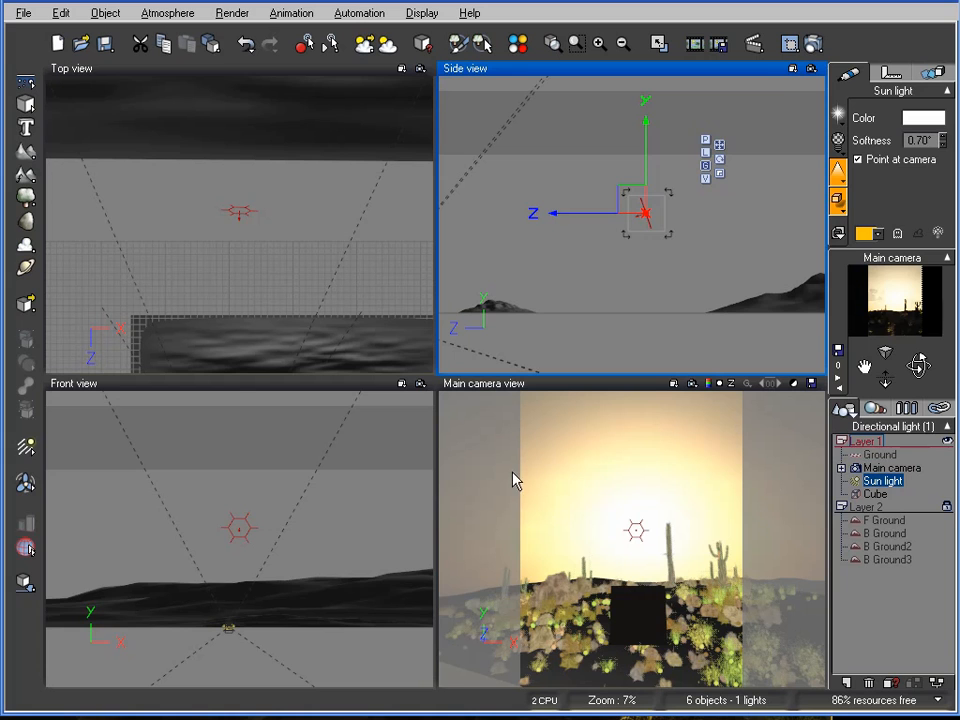
pyautogui.click(878, 615)
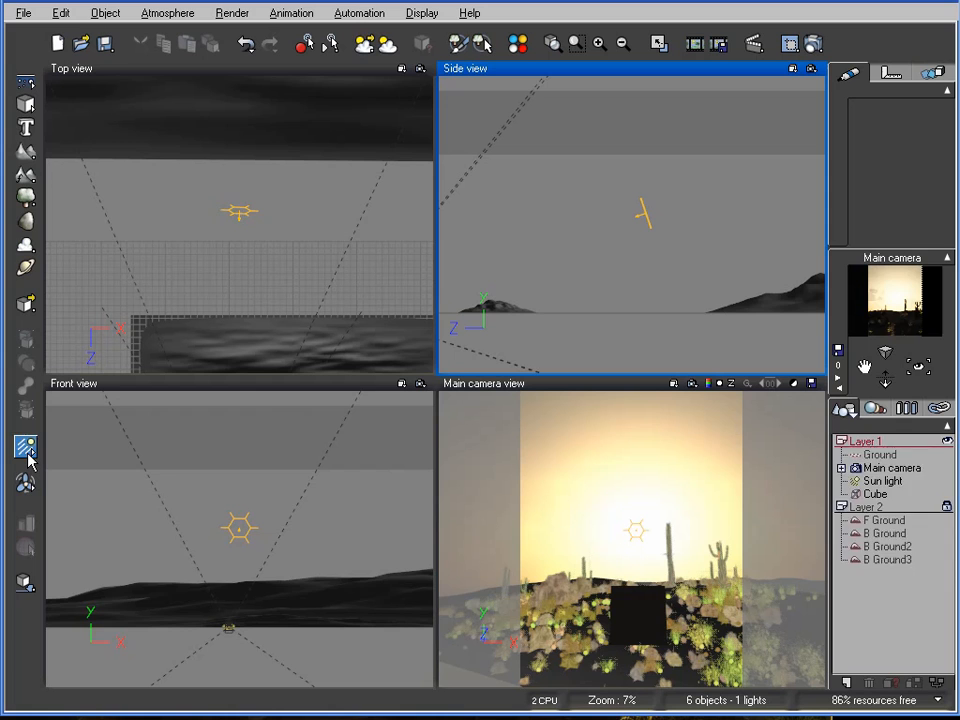
pyautogui.click(26, 448)
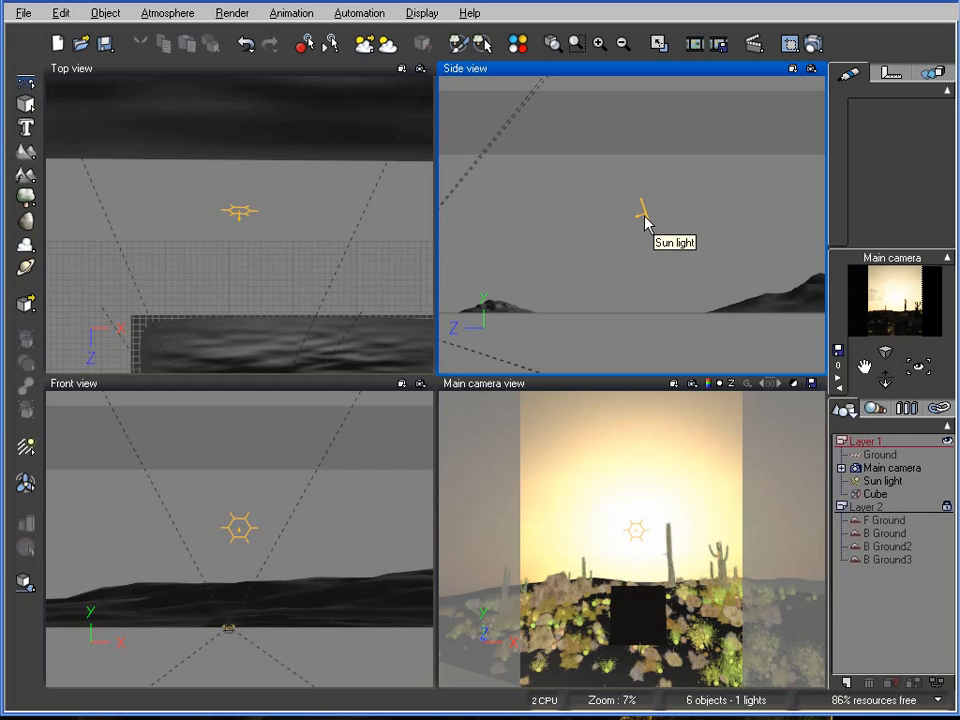
pyautogui.moveTo(669, 244); pyautogui.dragTo(678, 250, button='right')
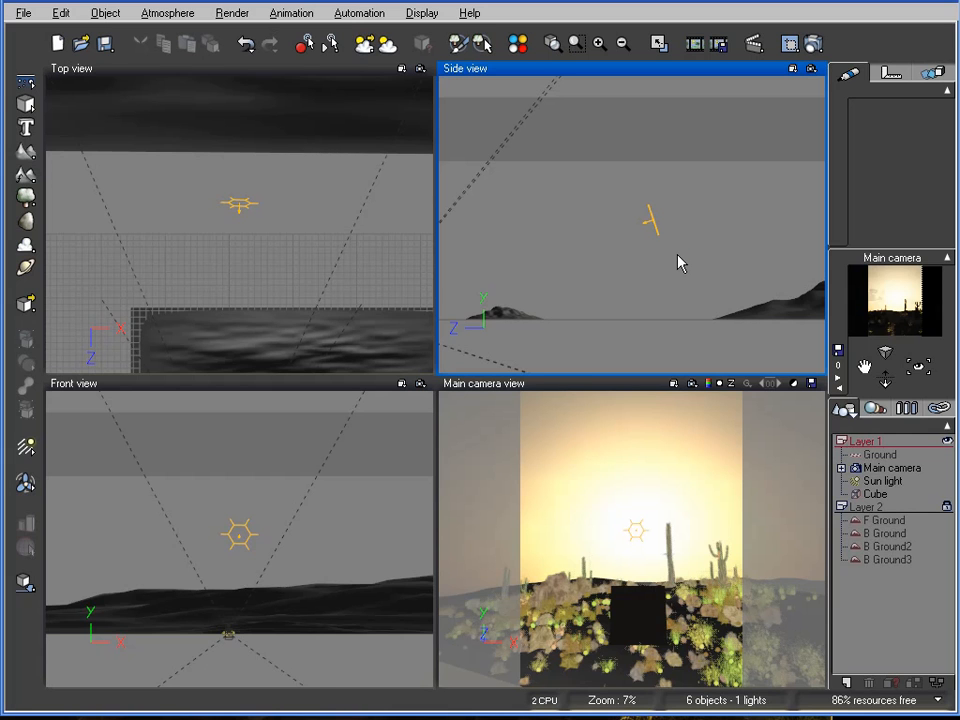
pyautogui.moveTo(678, 263); pyautogui.dragTo(676, 245, button='right')
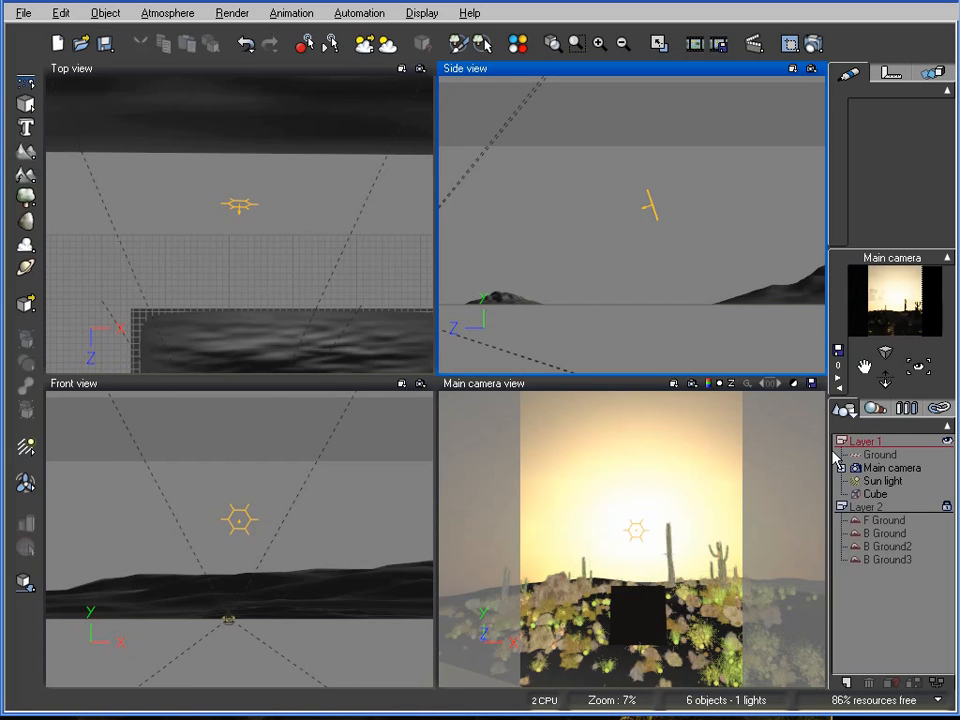
# Step: Duplicate the Sun light and move the copy slightly above the original in the side view
pyautogui.click(880, 481)
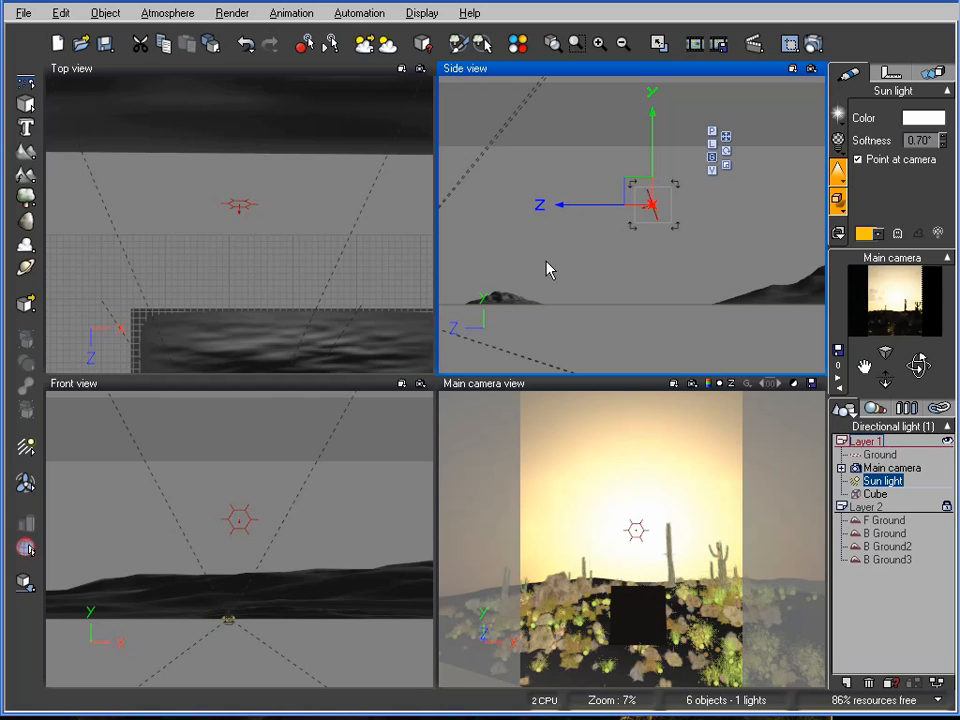
pyautogui.hotkey('ctrl', 'd')
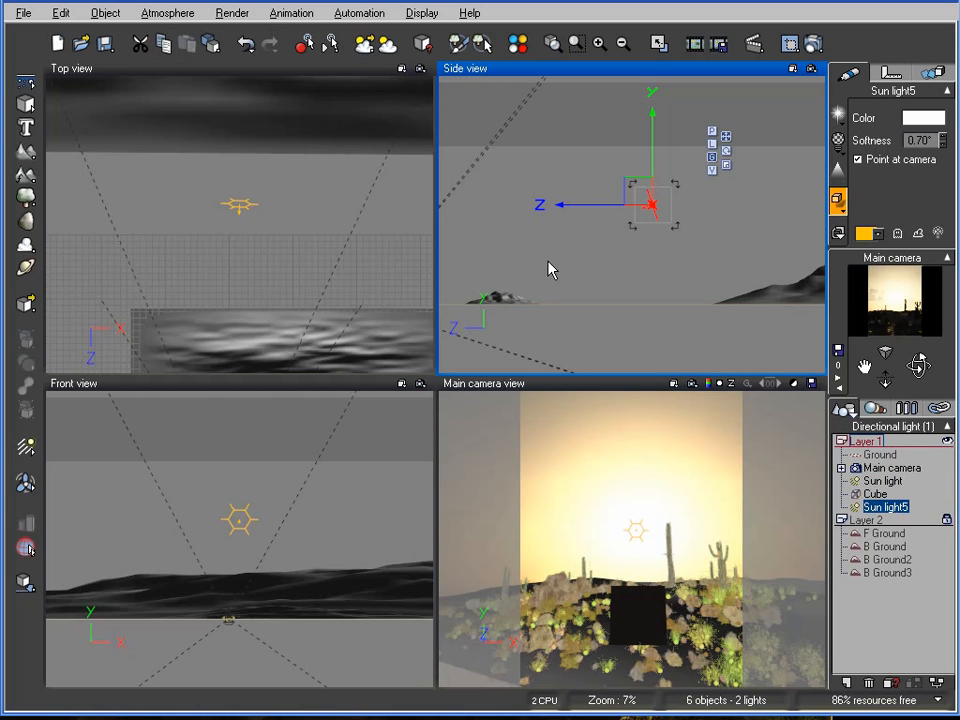
pyautogui.moveTo(770, 235); pyautogui.dragTo(771, 257, button='right')
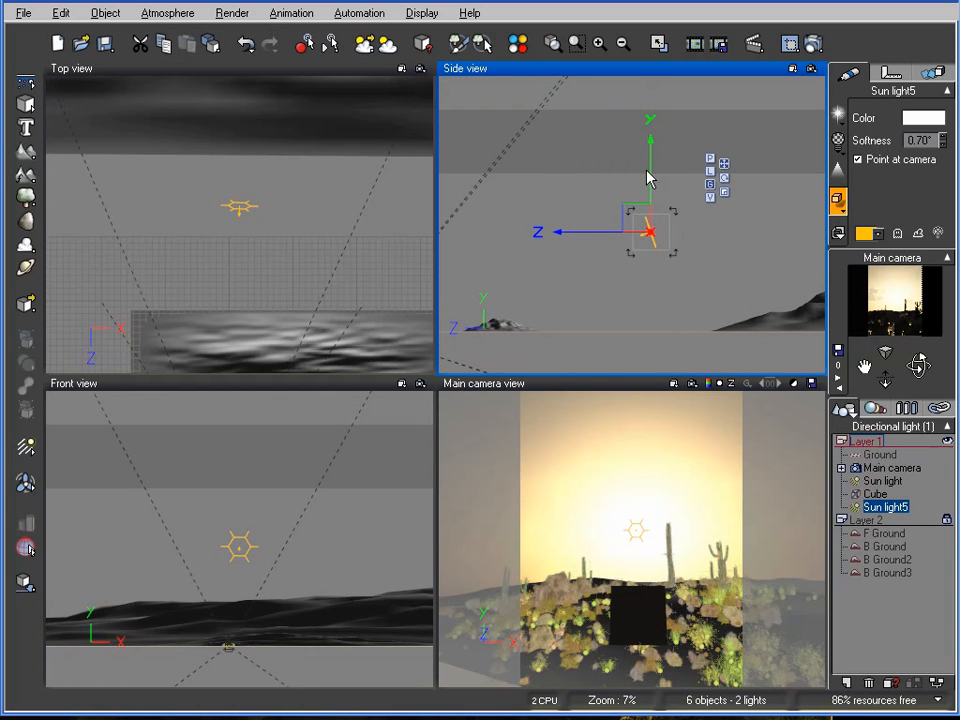
pyautogui.moveTo(650, 165); pyautogui.dragTo(654, 144)
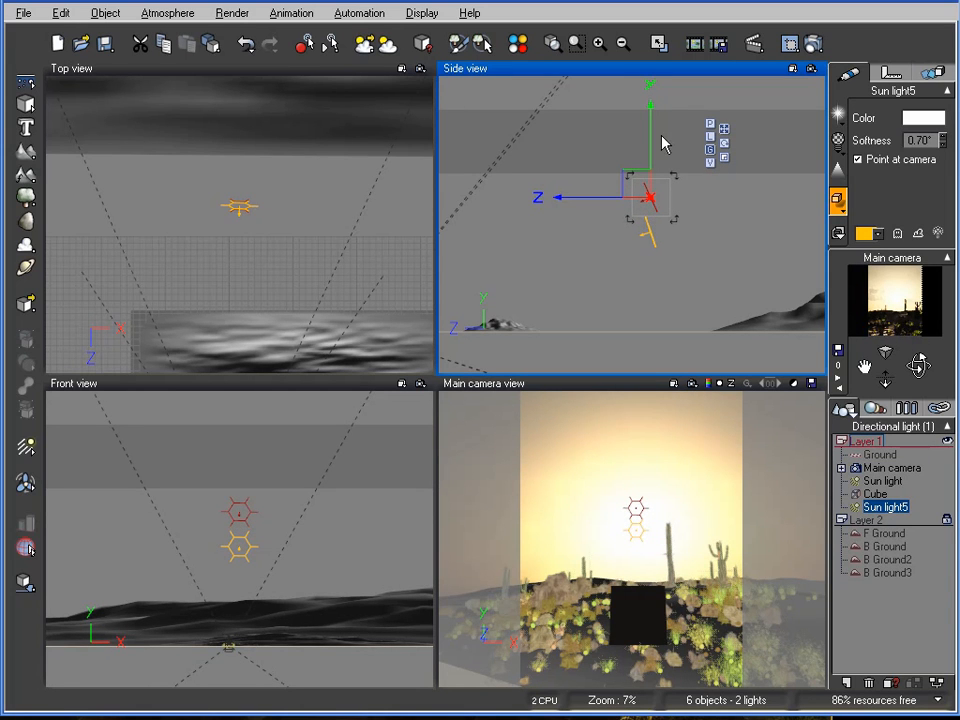
pyautogui.moveTo(656, 139); pyautogui.dragTo(655, 145)
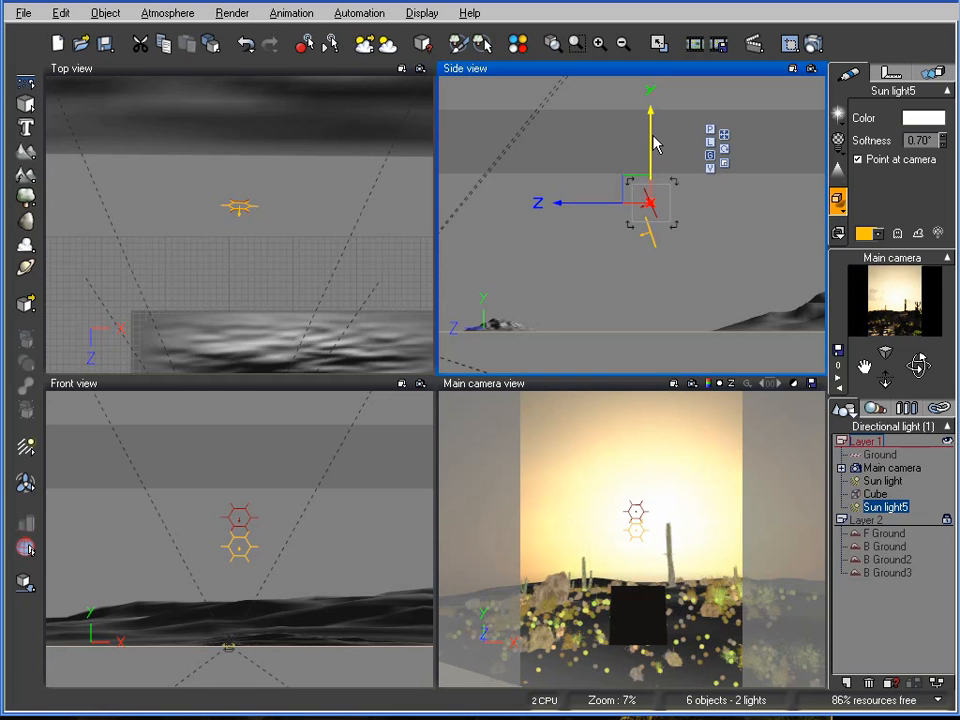
# Step: Render the scene with both sun lights to check the foreground illumination, and close the render
pyautogui.click(812, 44)
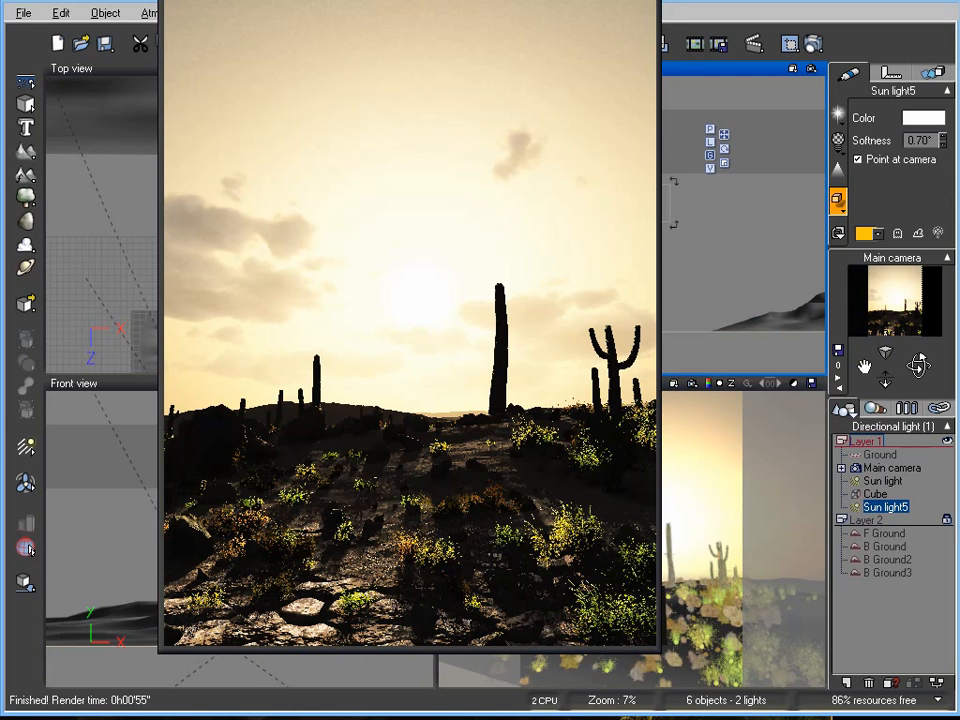
pyautogui.click(648, 2)
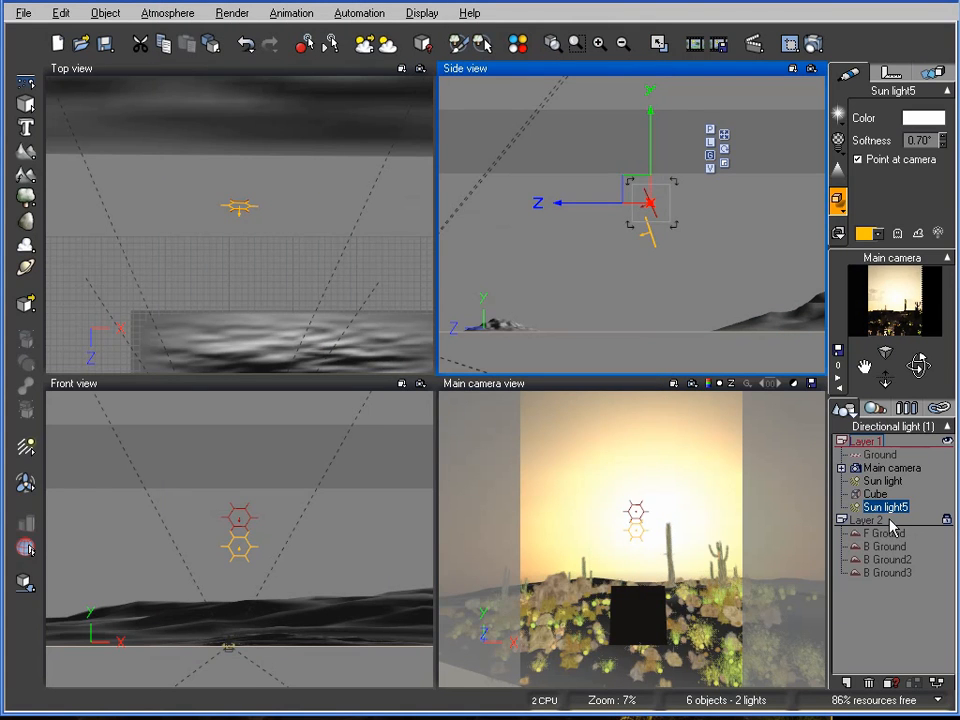
# Step: Dim the duplicated sun light by setting its color to mid grey, RGB 131, and test-render the scene
pyautogui.click(922, 120)
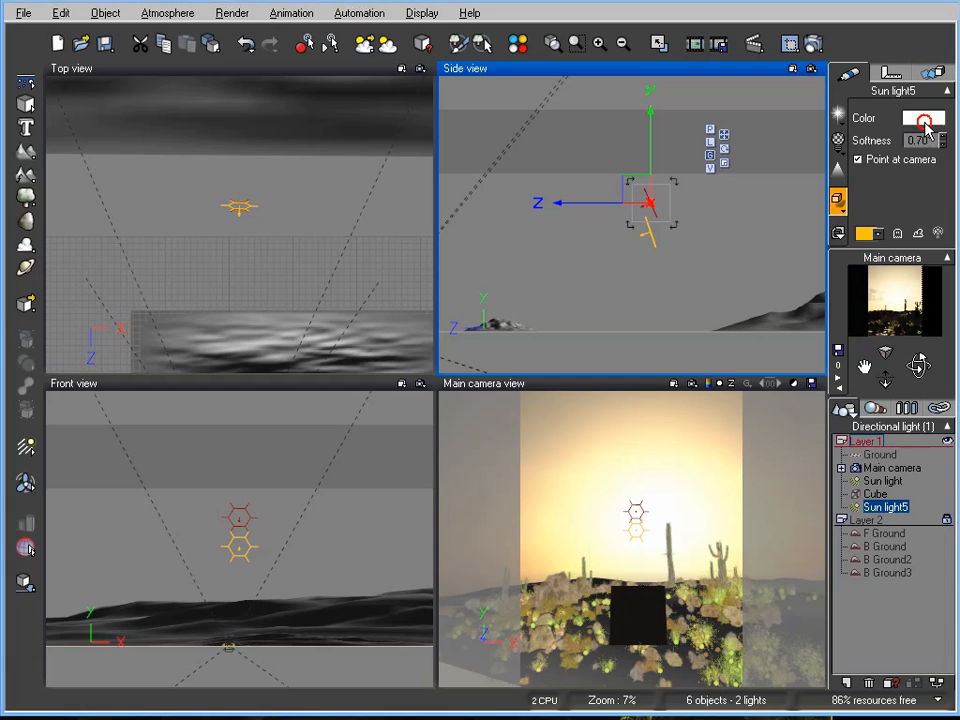
pyautogui.click(851, 11)
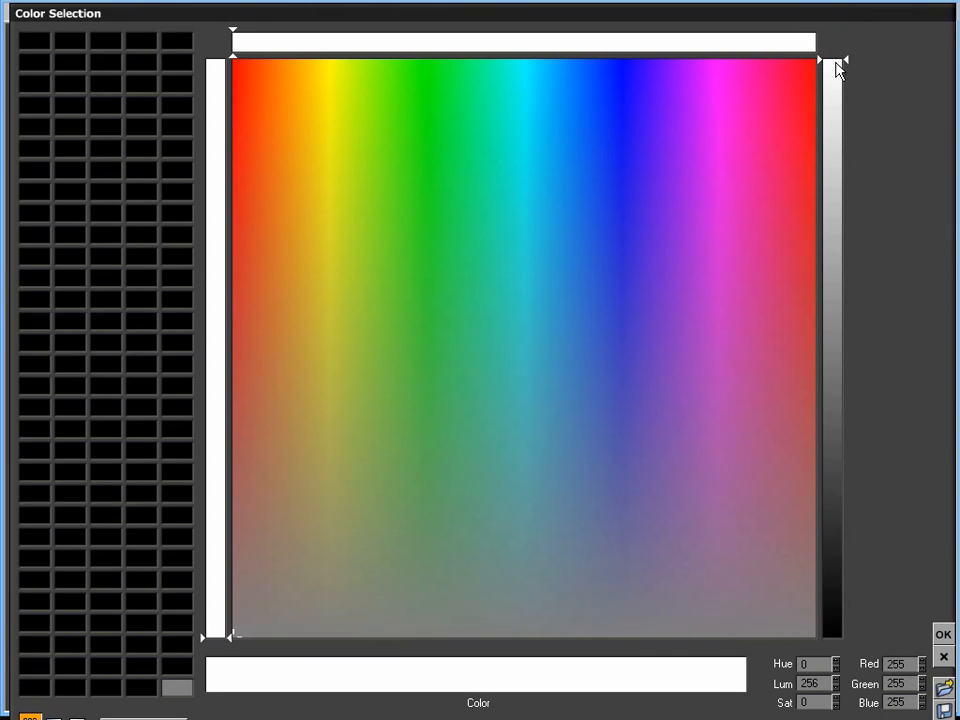
pyautogui.click(836, 640)
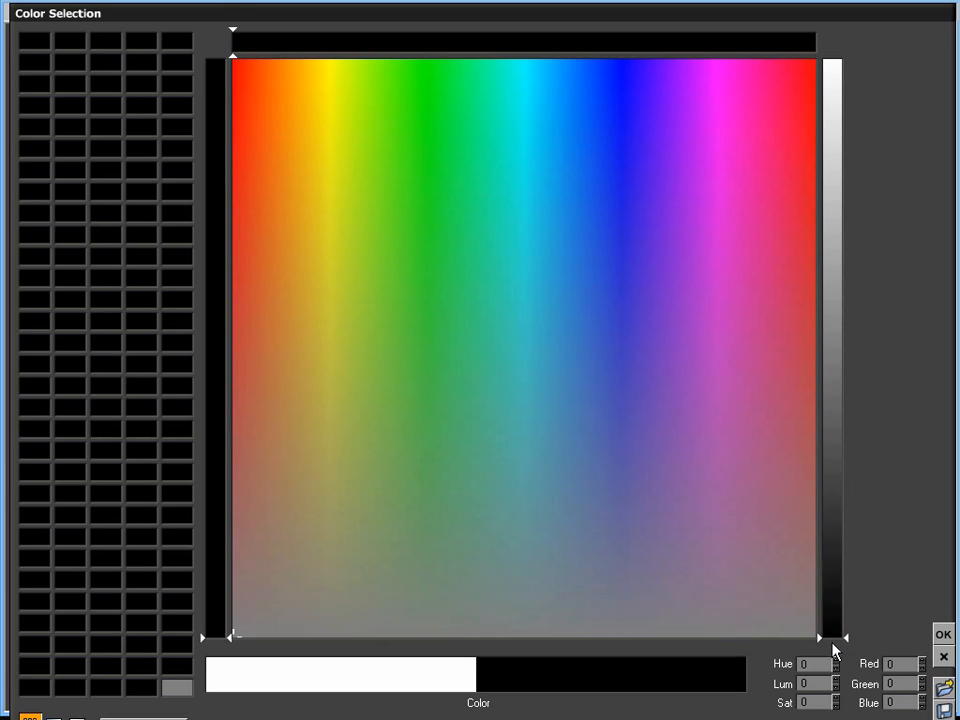
pyautogui.click(836, 340)
pyautogui.click(943, 634)
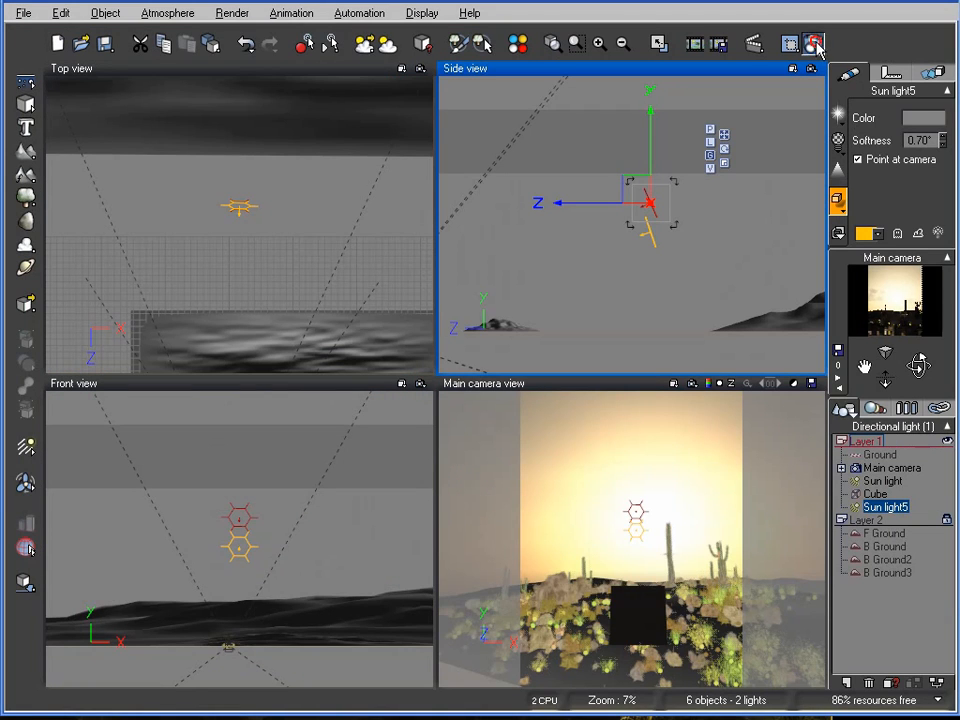
pyautogui.click(813, 44)
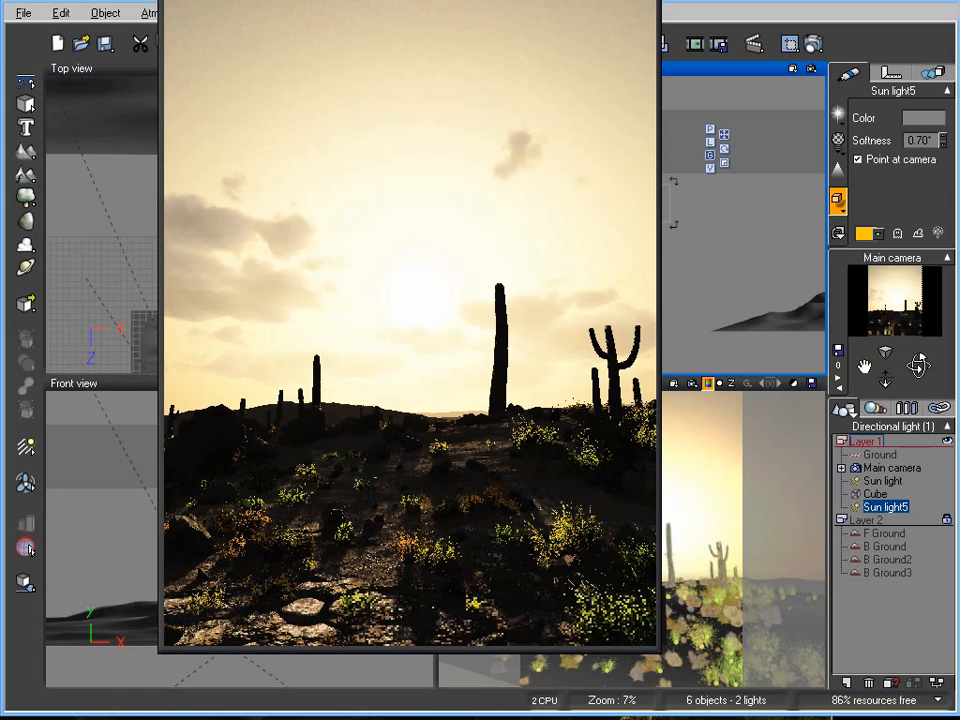
pyautogui.press('Escape')
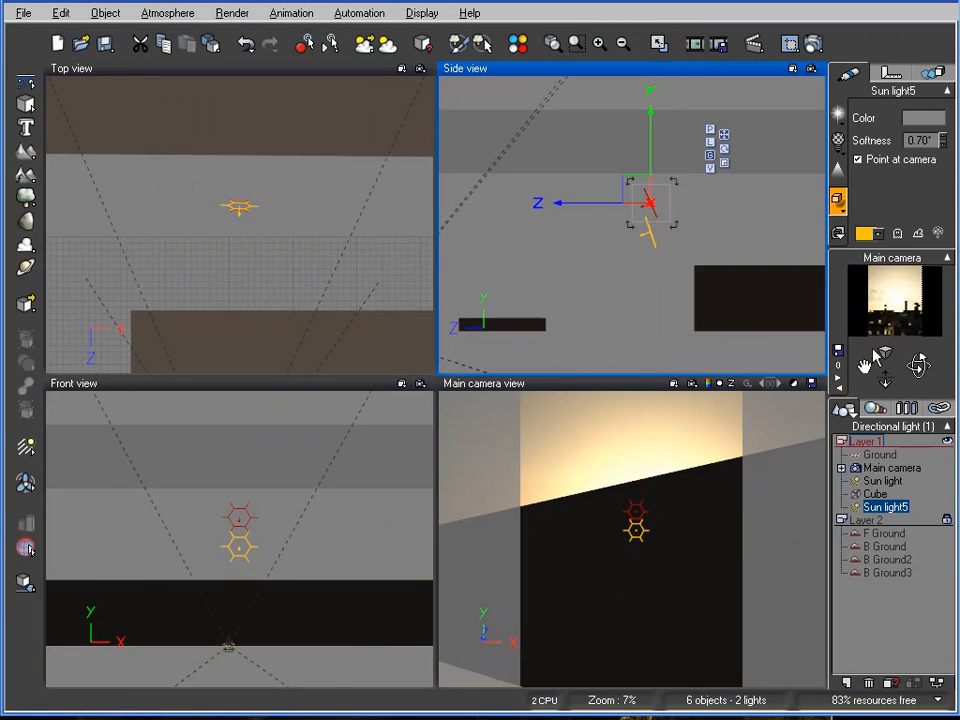
# Step: Darken the duplicated sun light's color to a dark grey and render the scene again
pyautogui.click(923, 119)
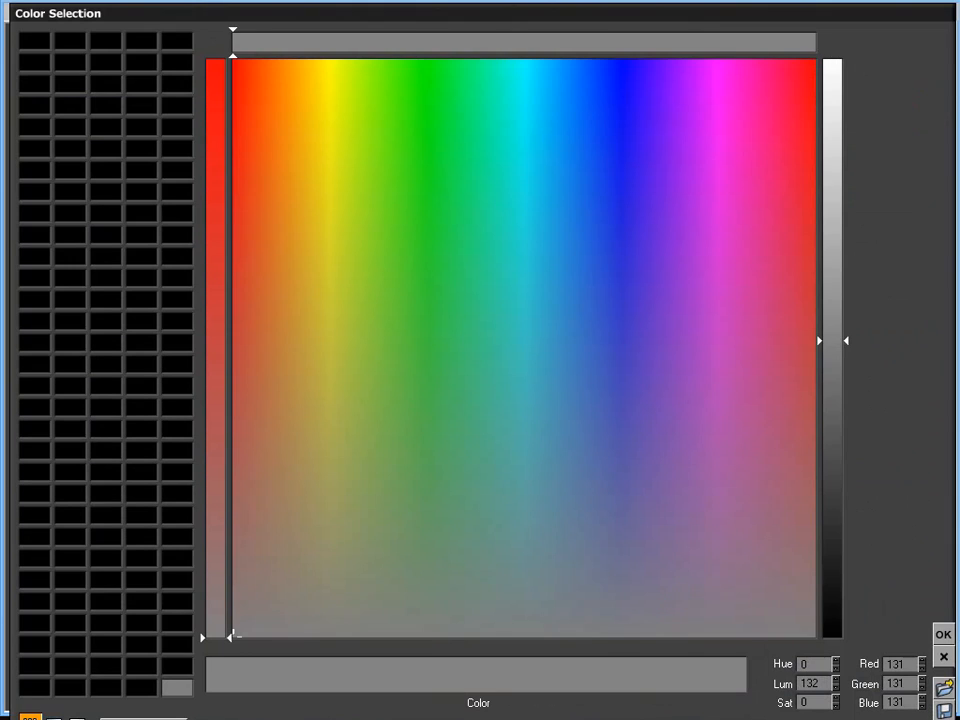
pyautogui.click(838, 455)
pyautogui.click(941, 635)
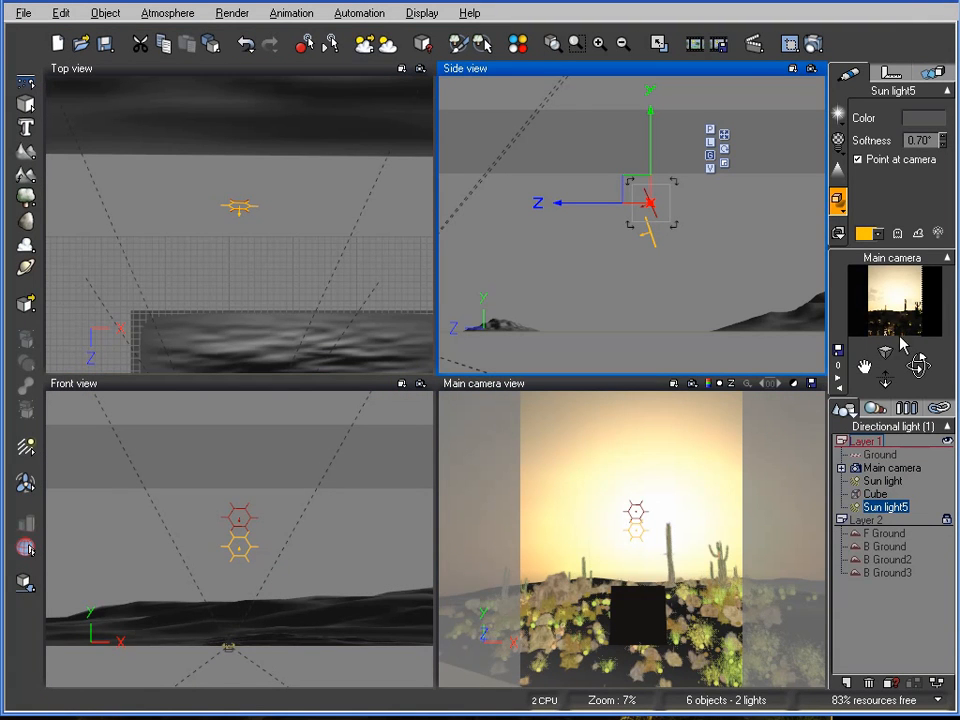
pyautogui.click(813, 43)
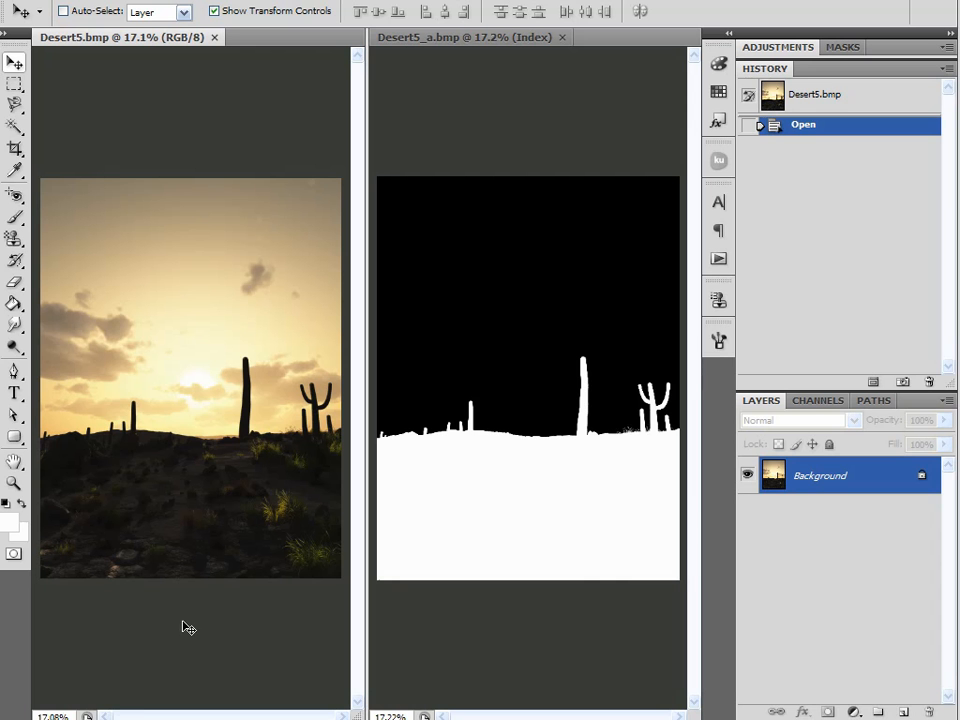
# Step: In Photoshop, convert the alpha mask image Desert5_a.bmp from indexed color to grayscale
pyautogui.click(514, 302)
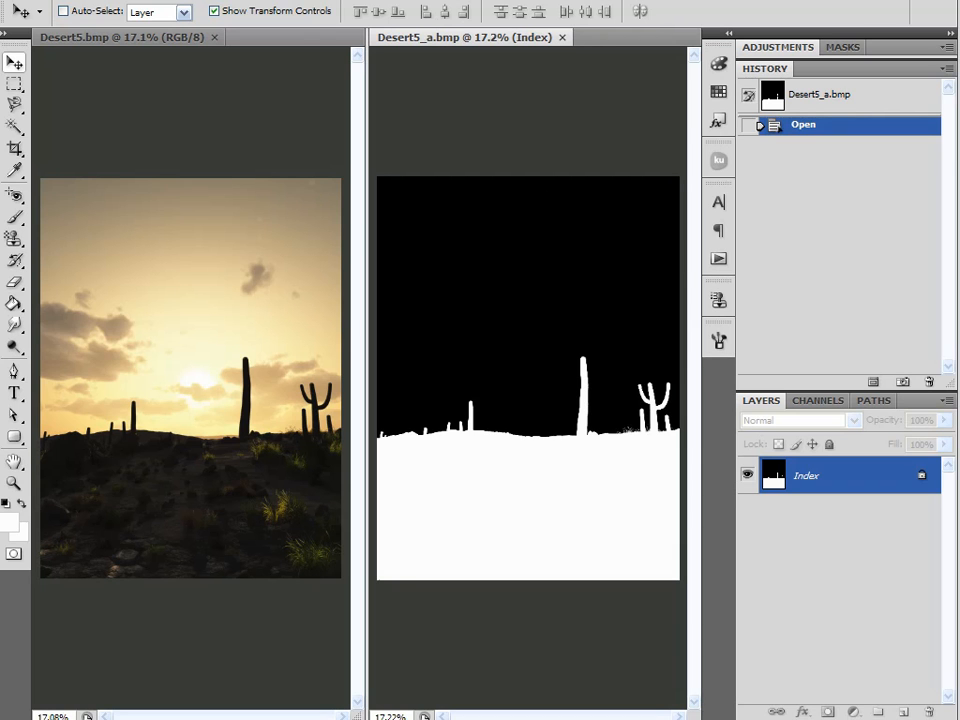
pyautogui.hotkey('alt', 'i')
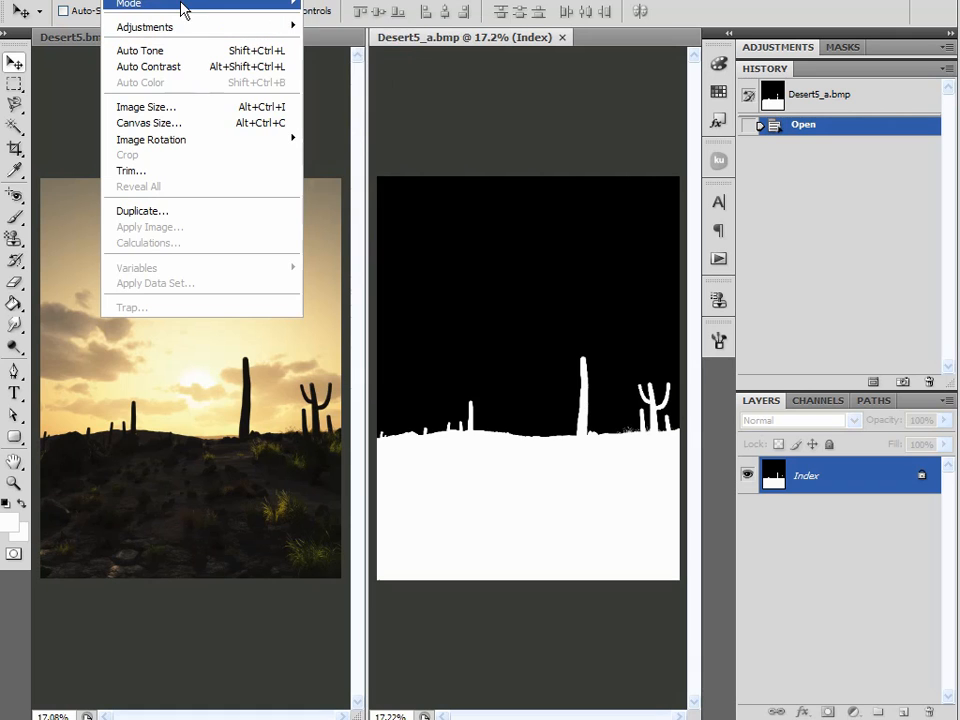
pyautogui.moveTo(190, 8)
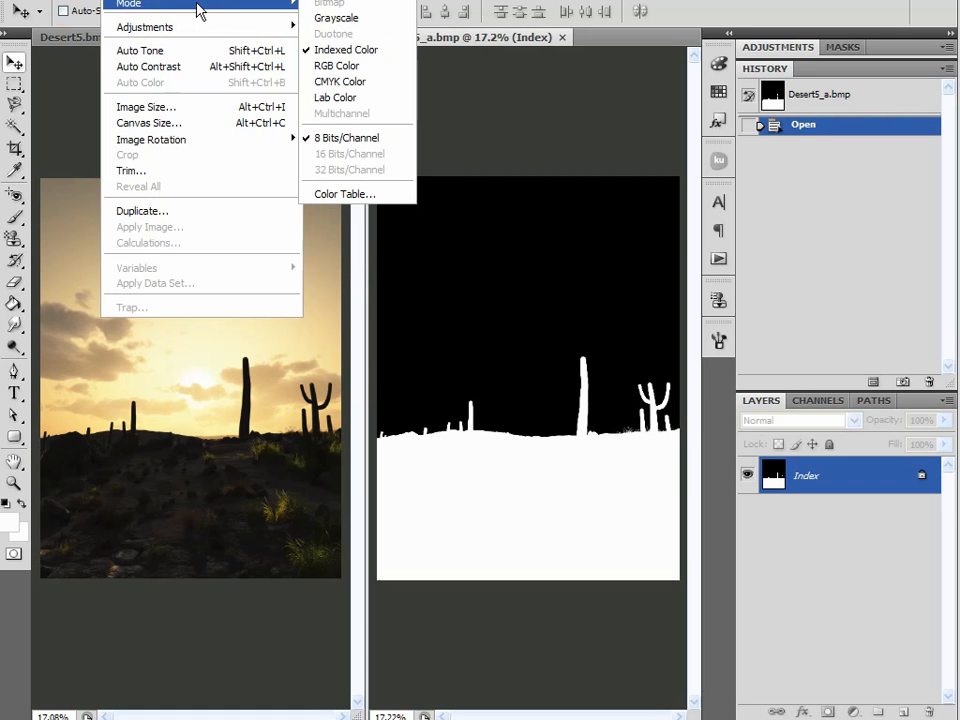
pyautogui.click(343, 22)
# Step: Copy the mask image into Desert5.bmp as a layer aligned to the canvas, and close Desert5_a.bmp without saving
pyautogui.moveTo(363, 367); pyautogui.dragTo(156, 369)
pyautogui.moveTo(219, 249); pyautogui.dragTo(254, 319)
pyautogui.click(495, 237)
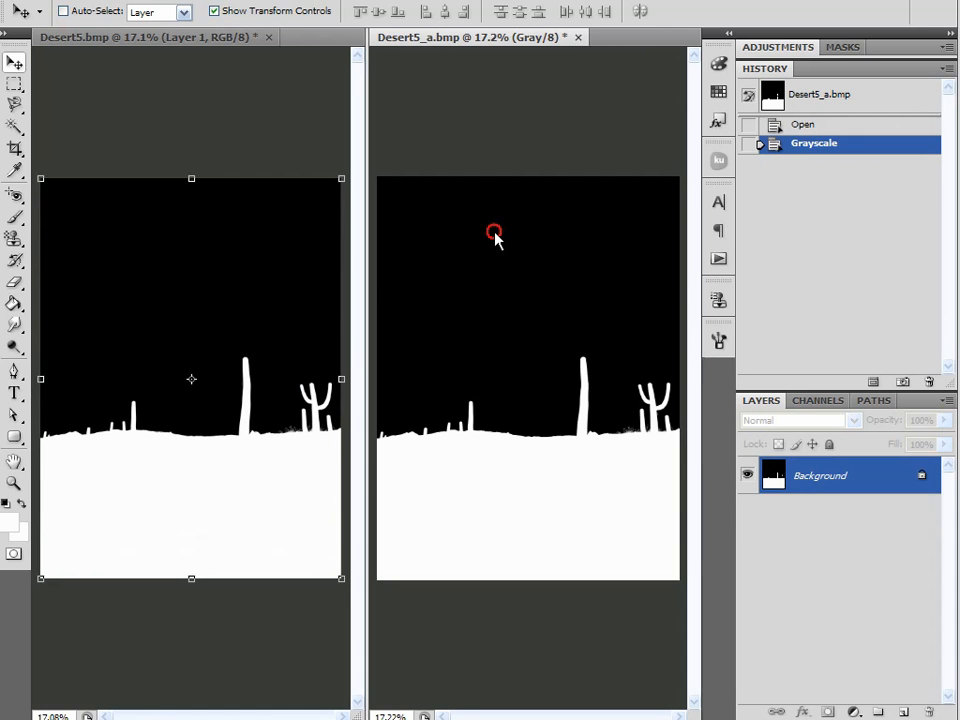
pyautogui.click(578, 37)
pyautogui.click(478, 273)
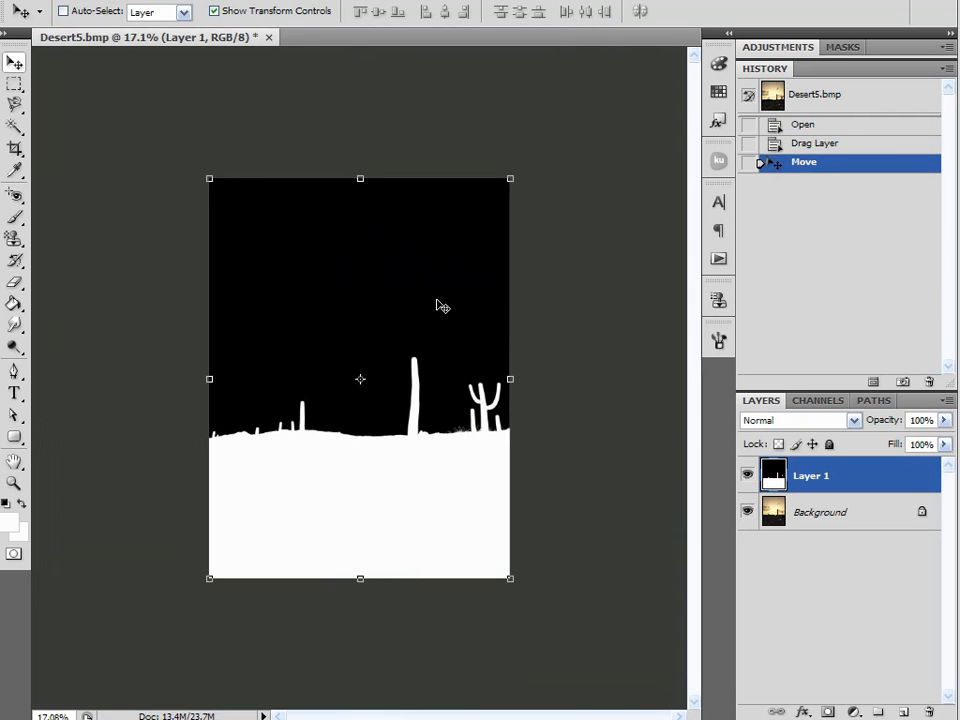
# Step: Select the white foreground area of the mask layer with Color Range at a fuzziness of 200
pyautogui.hotkey('ctrl', '+')
pyautogui.hotkey('ctrl', '0')
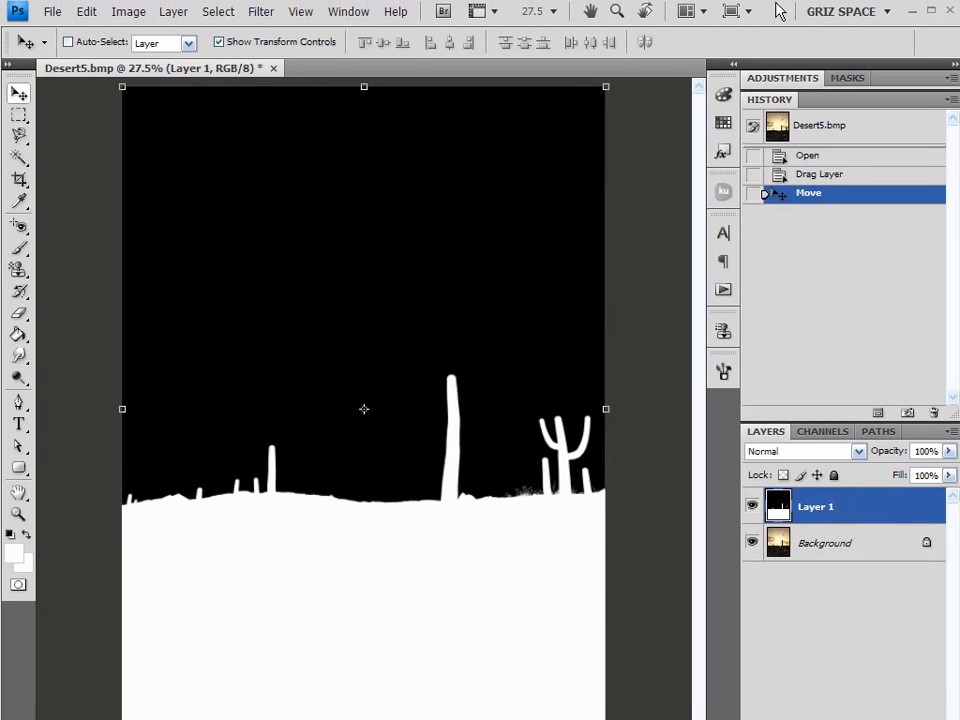
pyautogui.keyDown('alt'); pyautogui.scroll(-2, 377, 486); pyautogui.keyUp('alt')
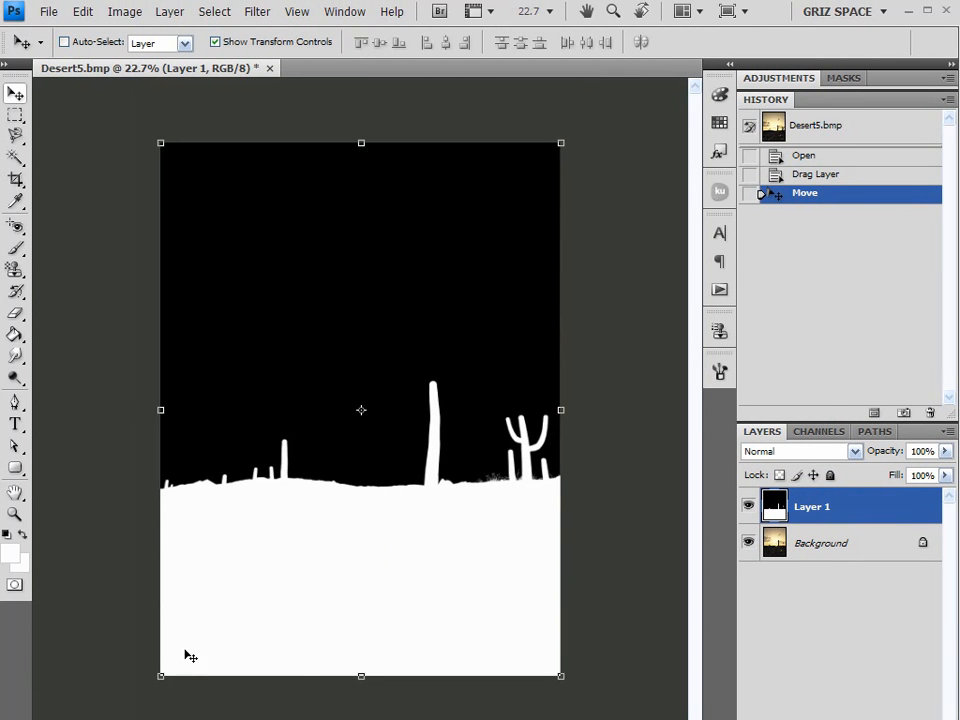
pyautogui.click(214, 11)
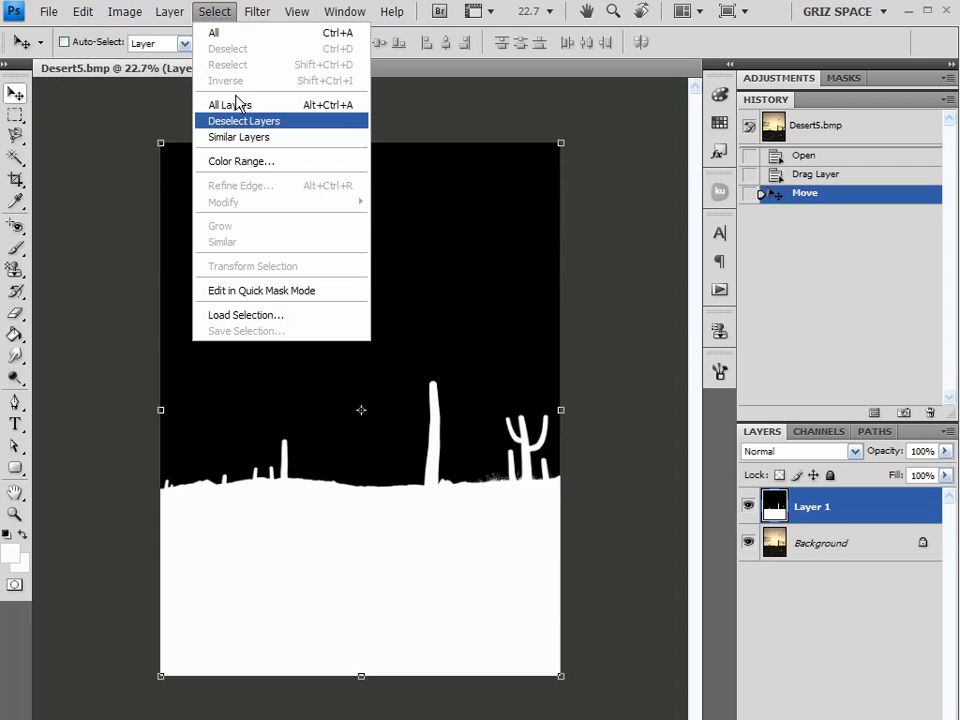
pyautogui.click(249, 161)
pyautogui.moveTo(440, 39); pyautogui.dragTo(523, 87)
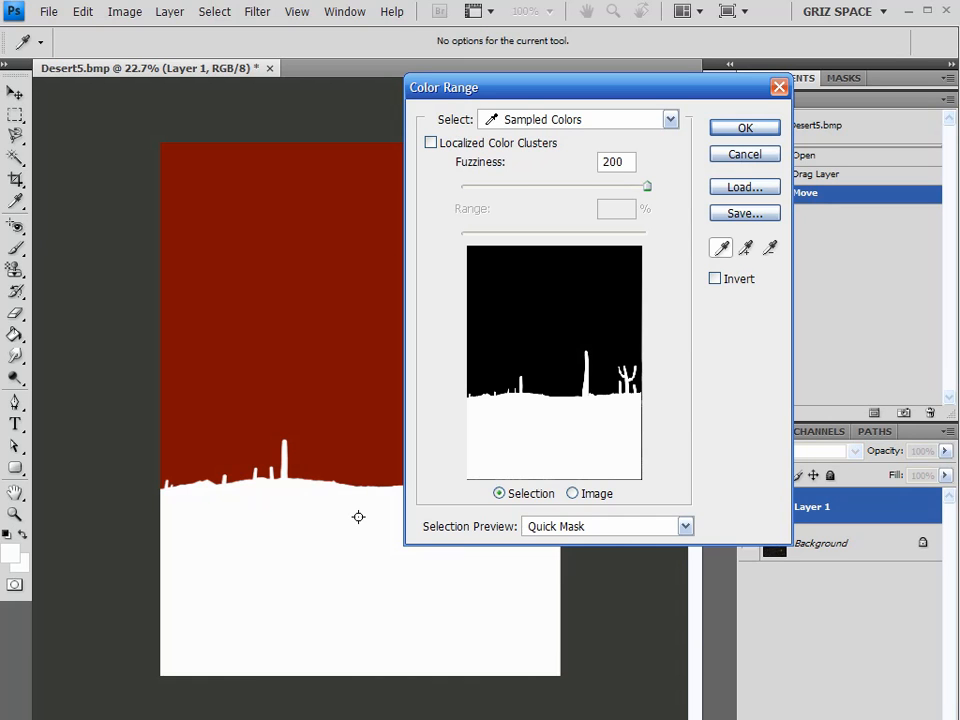
pyautogui.click(249, 555)
pyautogui.click(250, 563)
pyautogui.moveTo(648, 190)
pyautogui.mouseDown()
pyautogui.moveTo(514, 180)
pyautogui.moveTo(647, 180)
pyautogui.moveTo(461, 180)
pyautogui.moveTo(652, 182)
pyautogui.mouseUp()
pyautogui.click(740, 131)
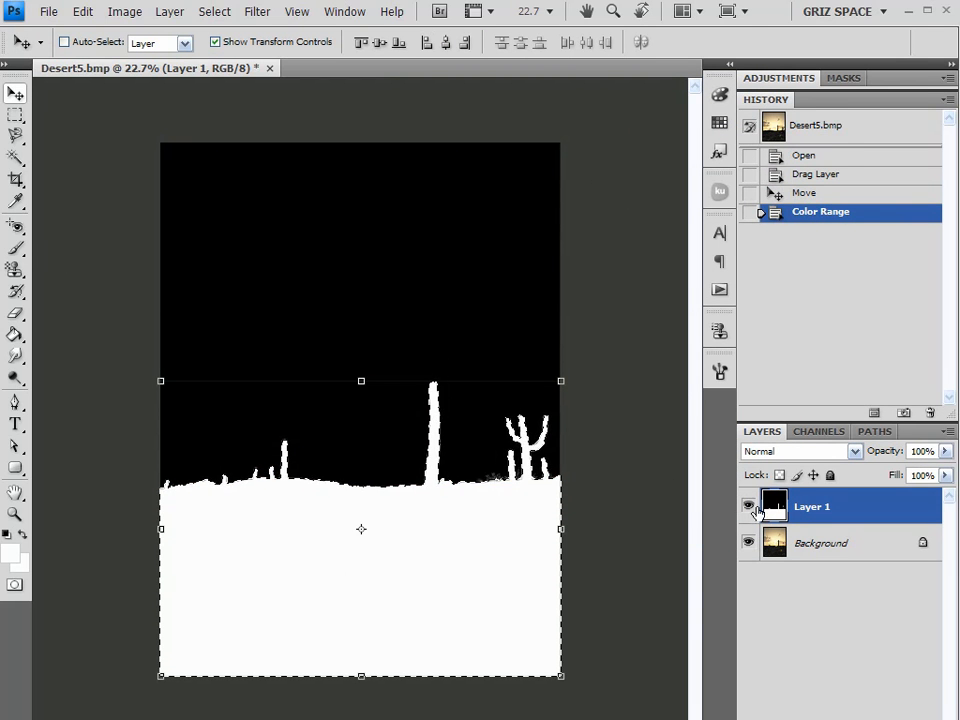
# Step: Hide the mask layer and copy the selected foreground from the Background onto a new layer
pyautogui.click(748, 510)
pyautogui.click(814, 544)
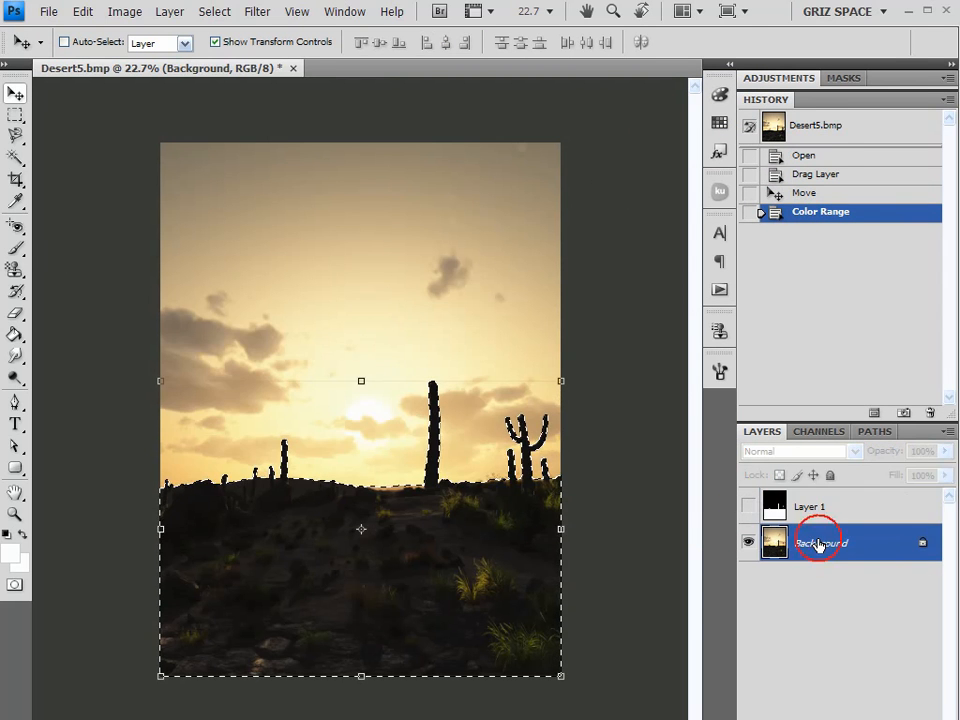
pyautogui.click(15, 116)
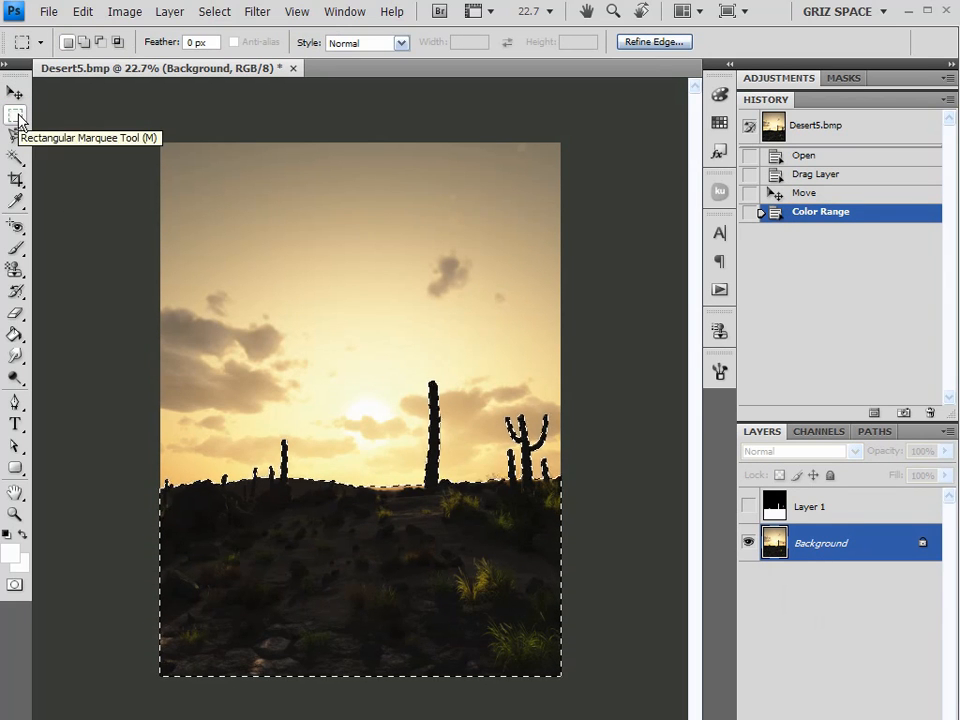
pyautogui.rightClick(322, 550)
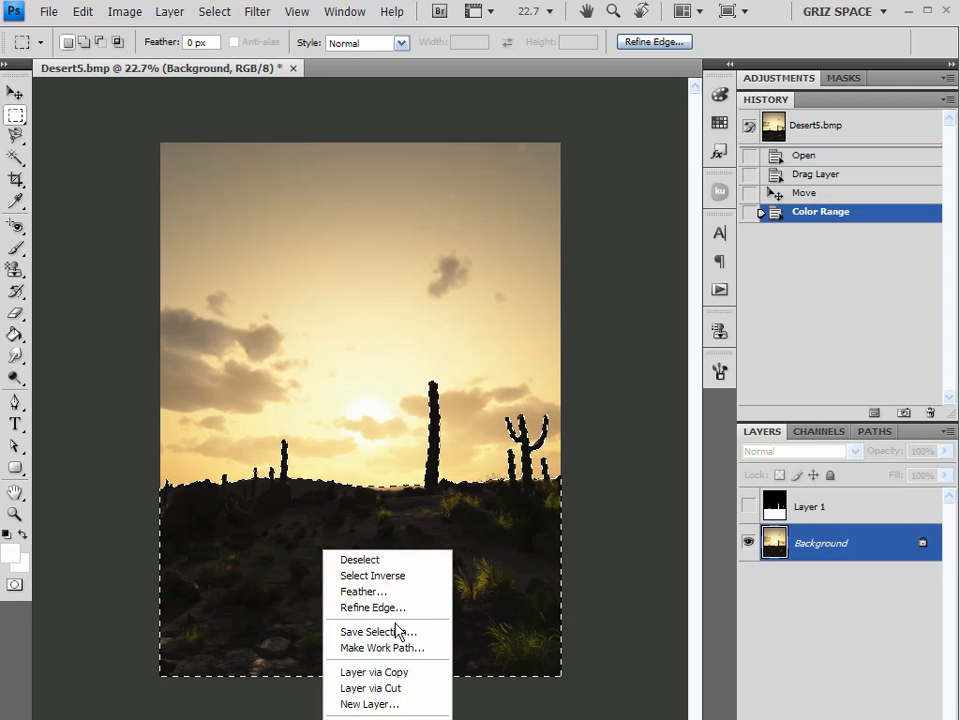
pyautogui.click(390, 676)
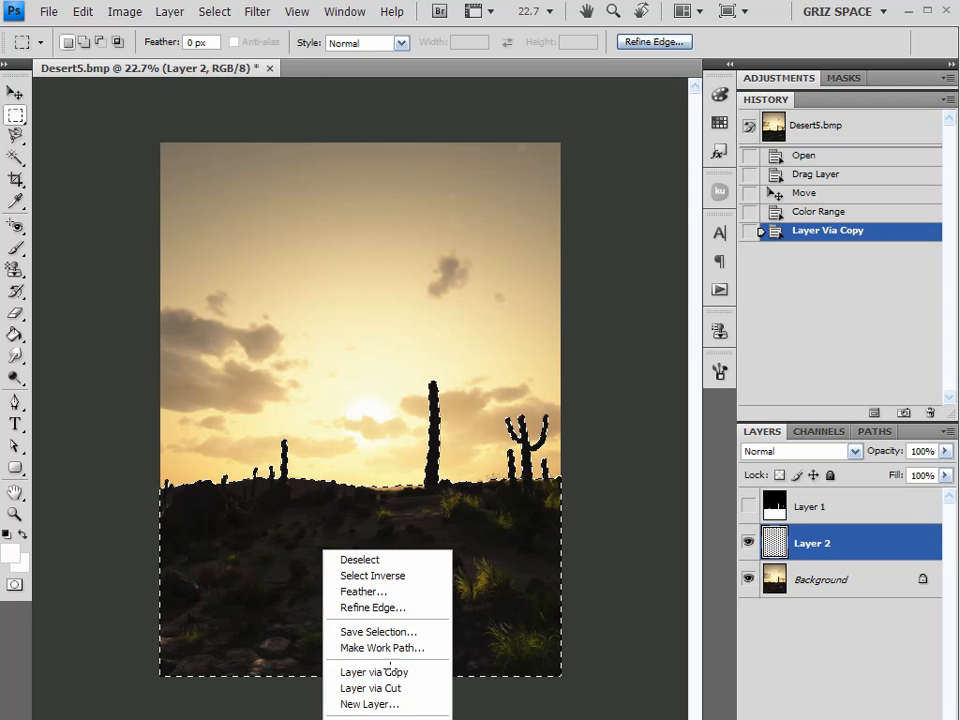
# Step: Check the copied foreground's cutout by hiding the Background layer temporarily, and show it again
pyautogui.click(15, 93)
pyautogui.click(749, 581)
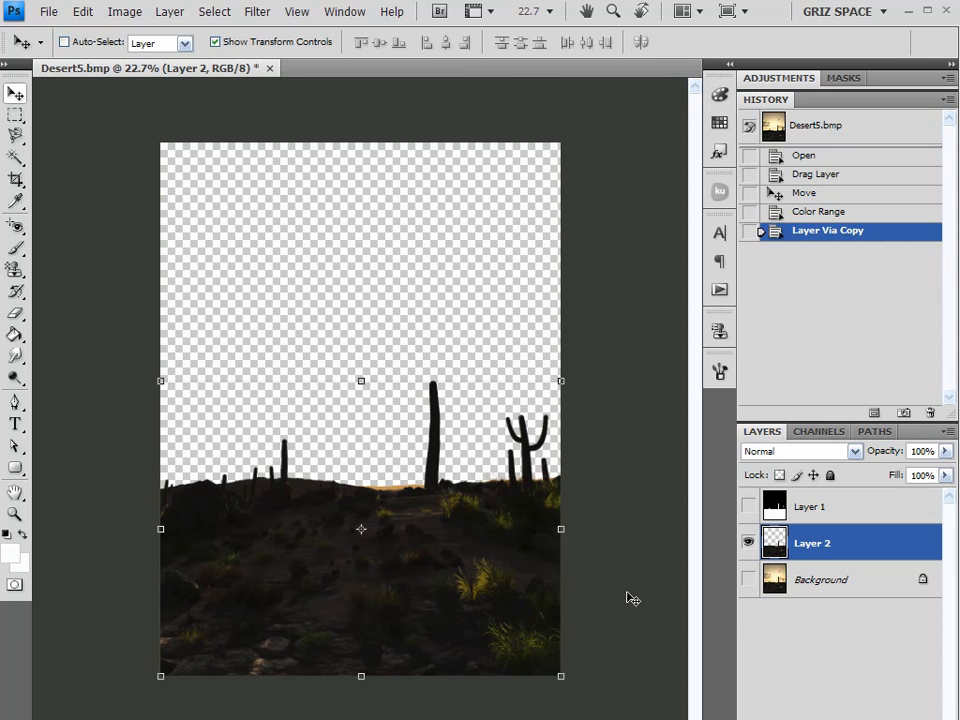
pyautogui.click(748, 579)
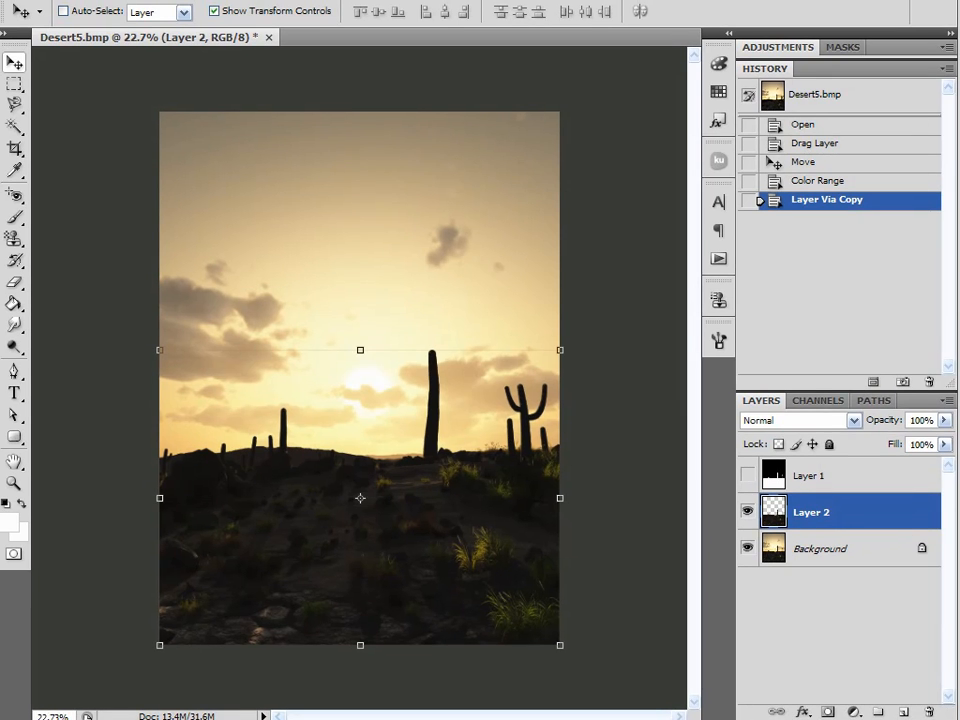
# Step: Add a new layer above the foreground copy and fill it with black and white Clouds
pyautogui.click(906, 711)
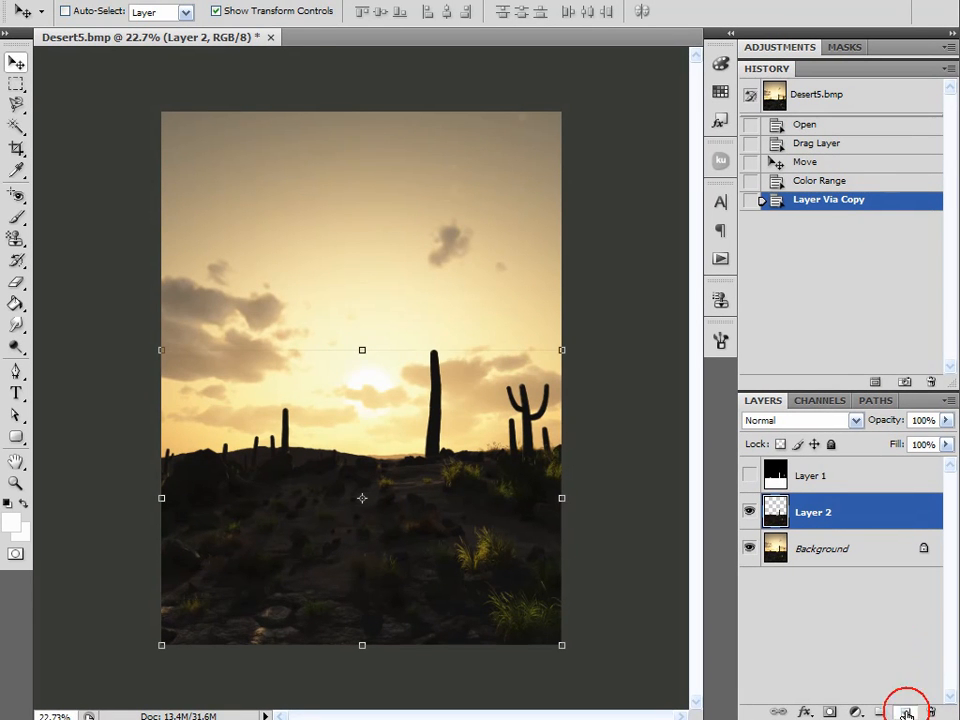
pyautogui.click(8, 503)
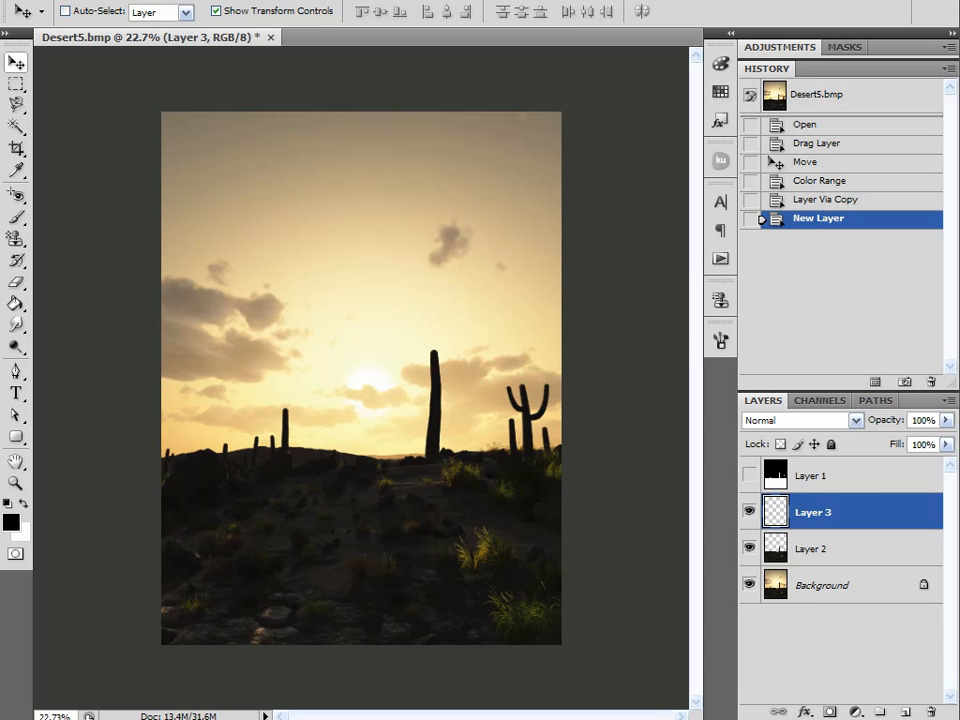
pyautogui.click(258, 0)
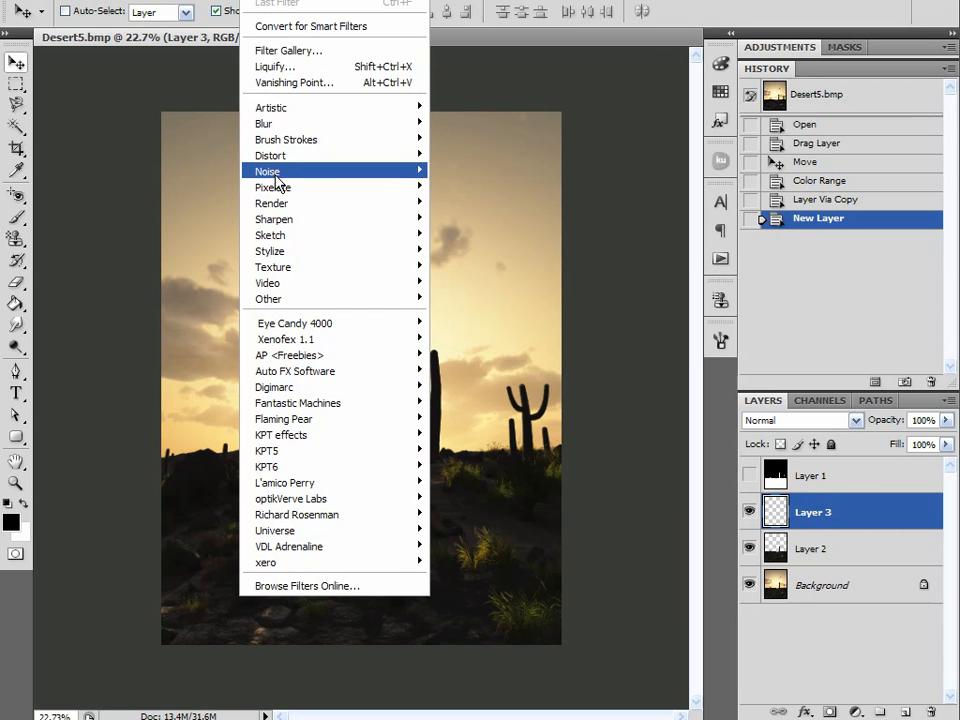
pyautogui.moveTo(280, 207)
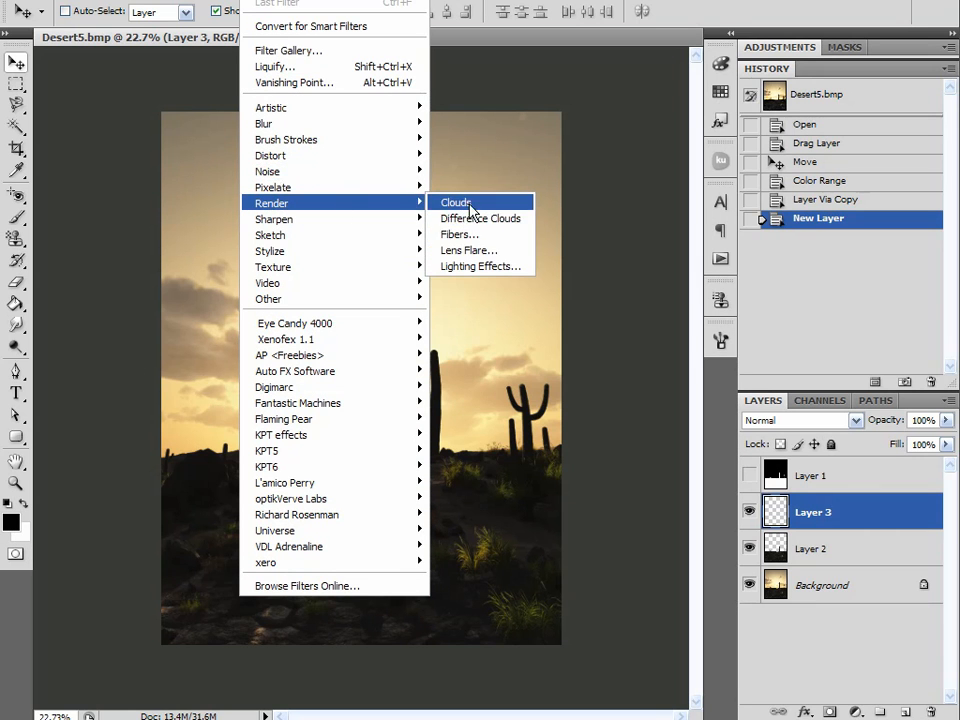
pyautogui.click(456, 203)
# Step: Stretch the clouds layer horizontally in both directions to about 247% width, keeping its height at 100%
pyautogui.keyDown('alt'); pyautogui.scroll(-4, 506, 352); pyautogui.keyUp('alt')
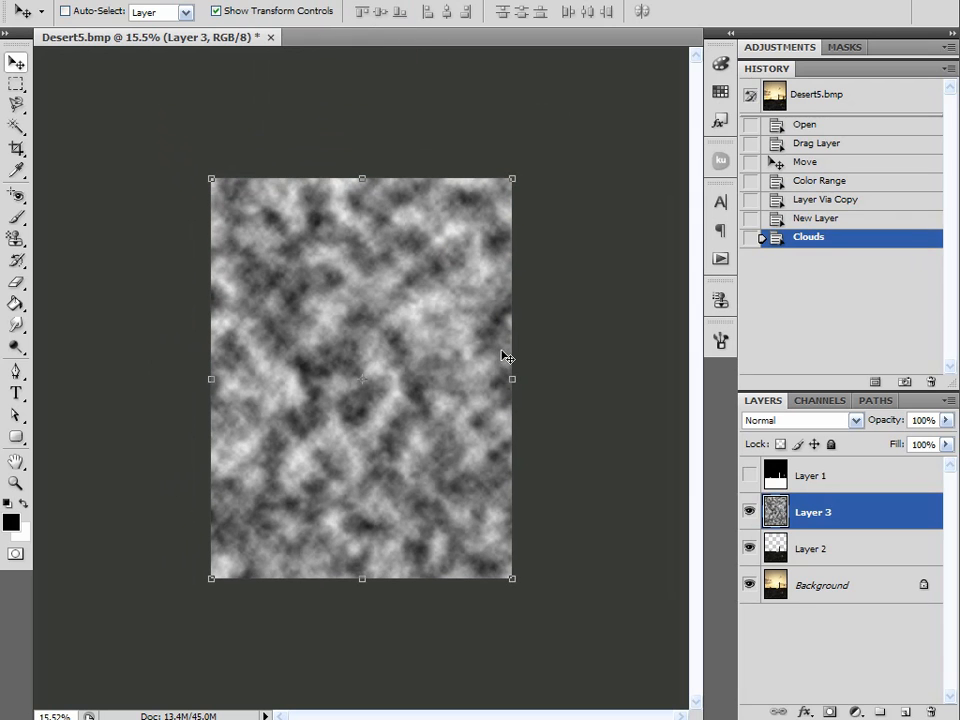
pyautogui.keyDown('alt'); pyautogui.scroll(-1, 497, 352); pyautogui.keyUp('alt')
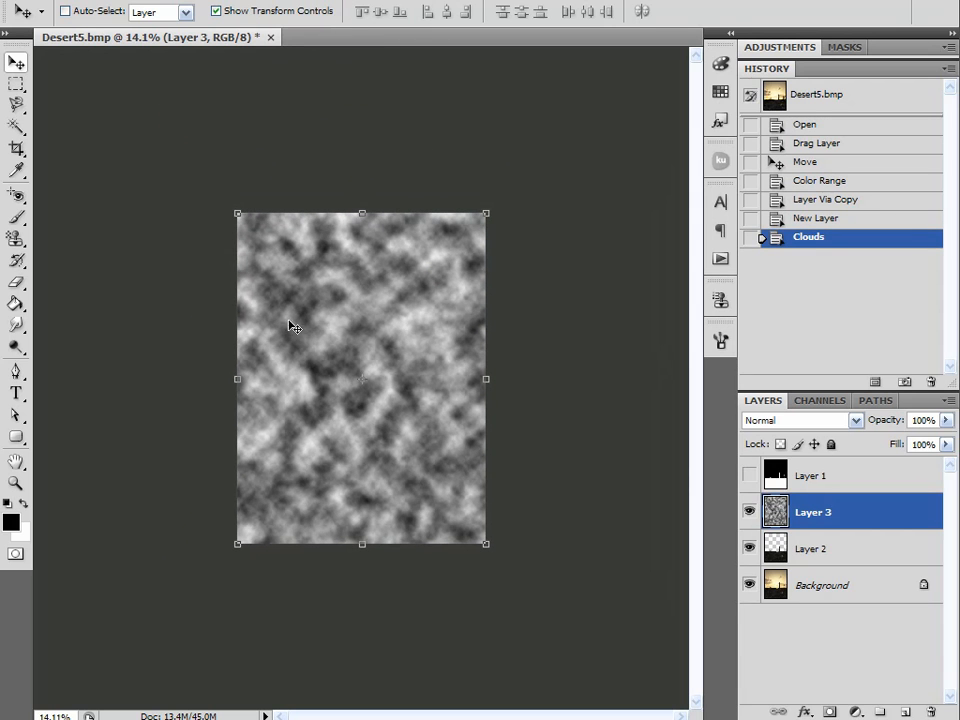
pyautogui.moveTo(485, 378); pyautogui.dragTo(665, 374)
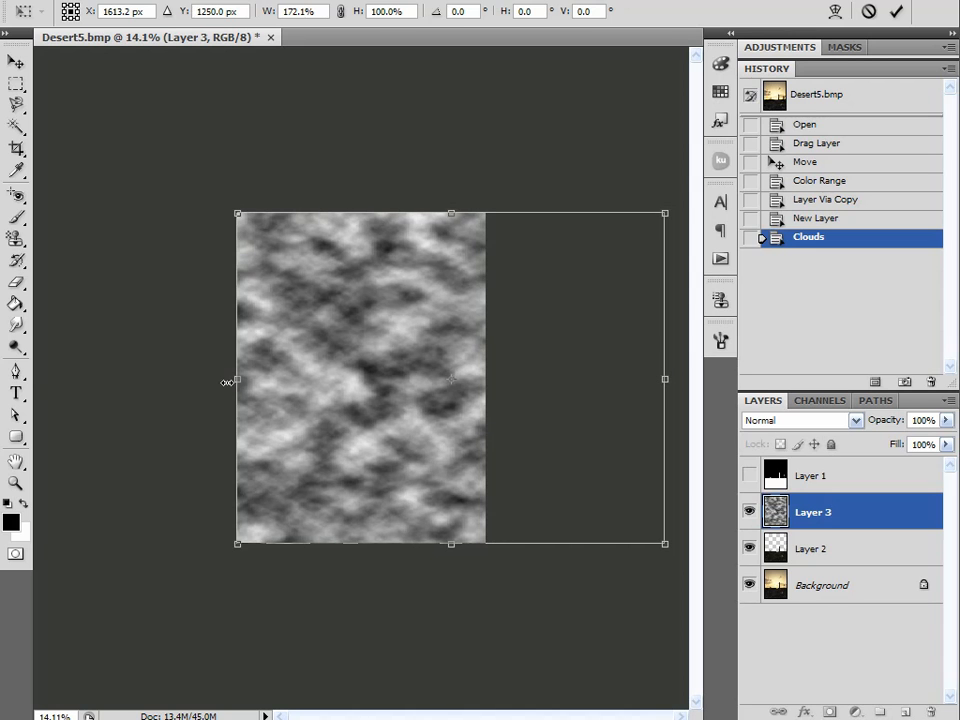
pyautogui.moveTo(238, 383); pyautogui.dragTo(53, 381)
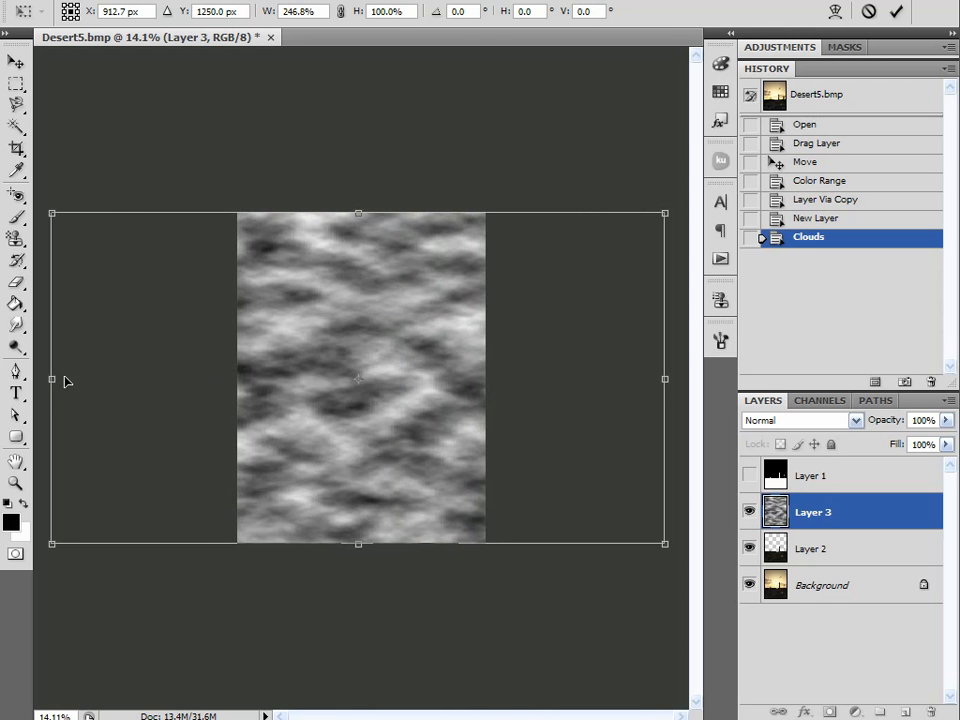
pyautogui.click(896, 11)
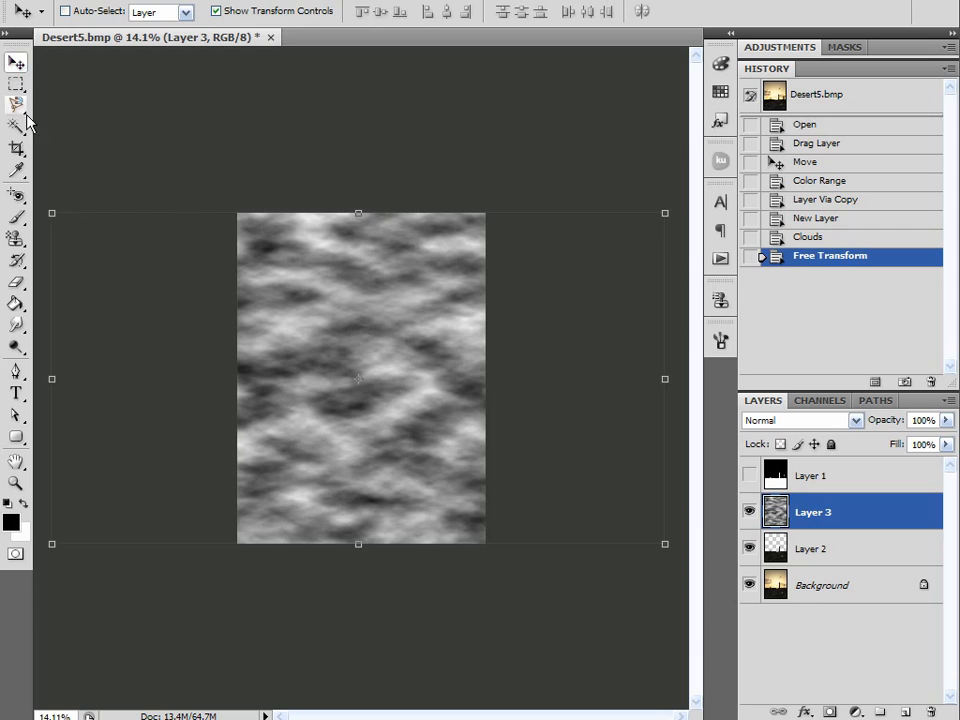
# Step: Crop the document to its canvas bounds to discard the parts of the stretched clouds layer that extend beyond them
pyautogui.click(16, 151)
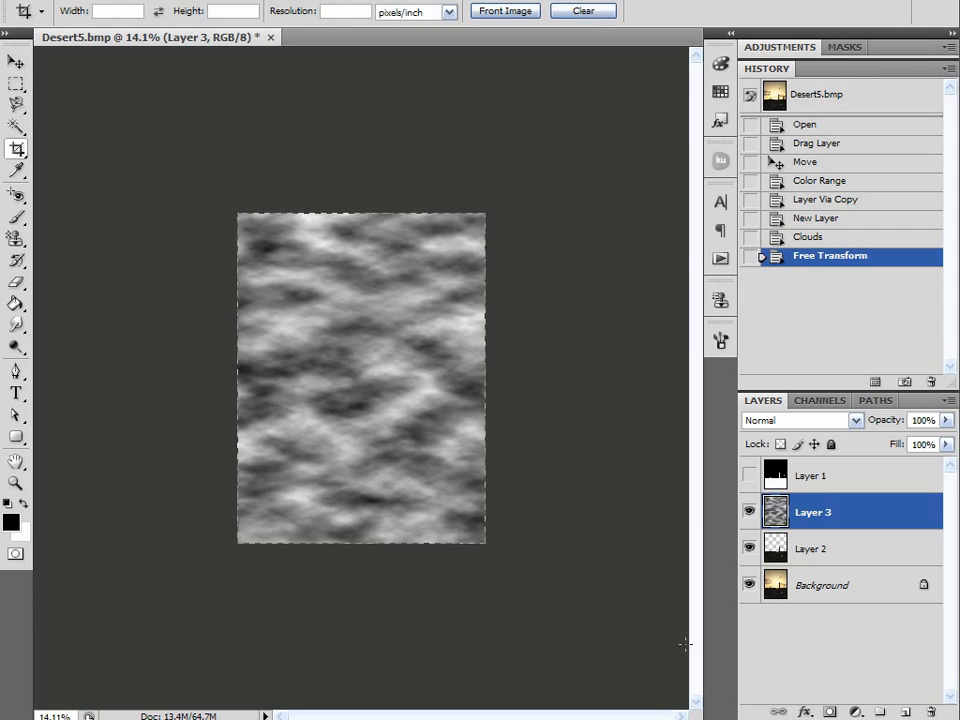
pyautogui.moveTo(686, 643); pyautogui.dragTo(225, 200)
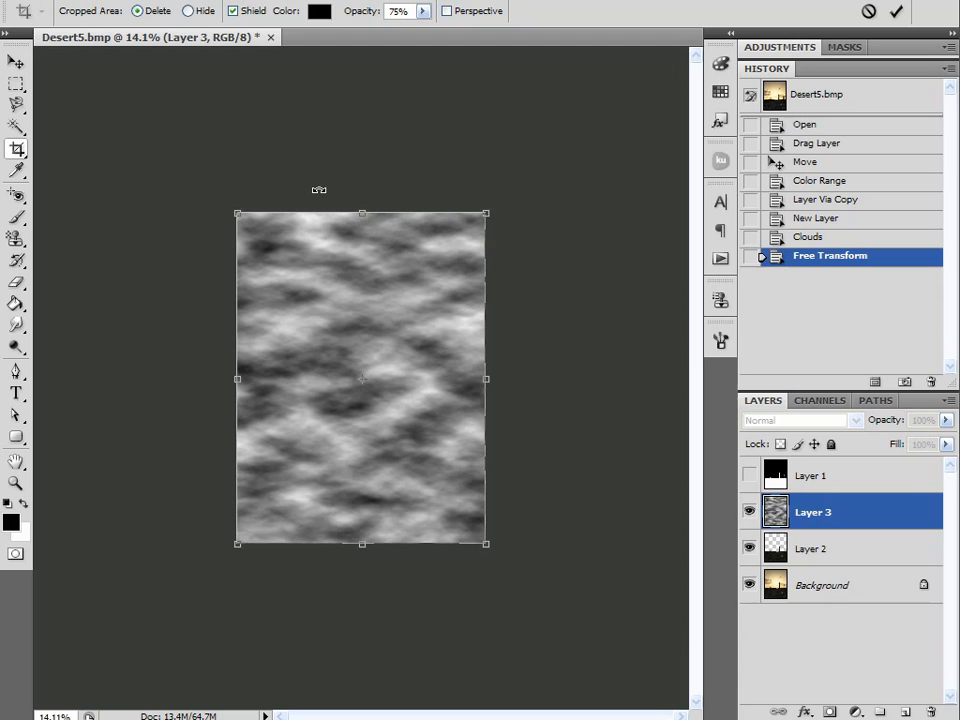
pyautogui.click(896, 11)
pyautogui.click(16, 62)
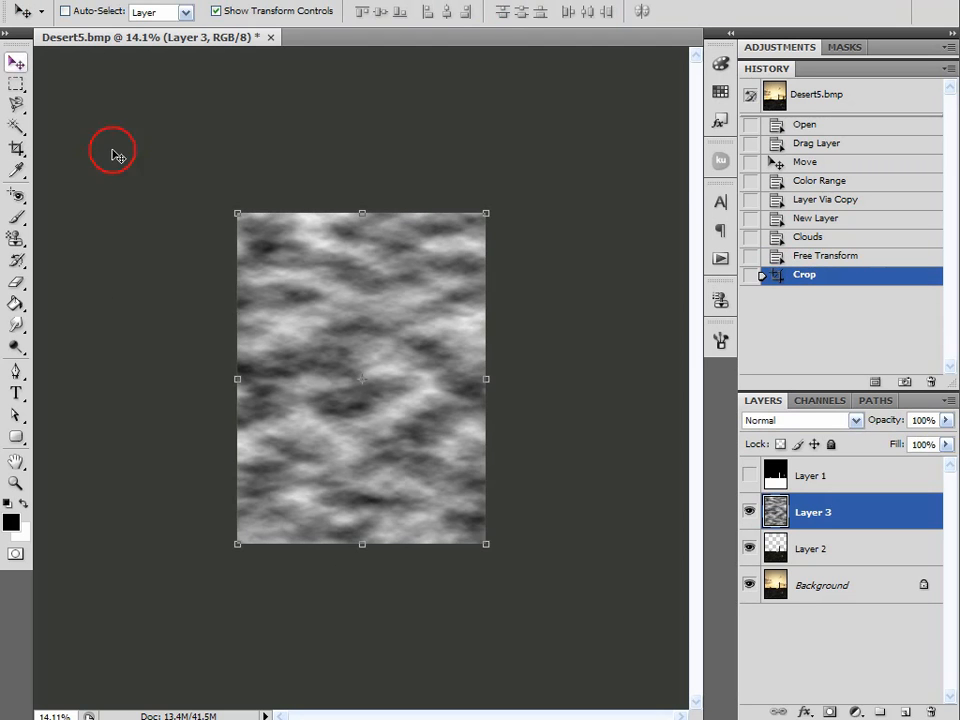
# Step: Load the foreground copy's outline as a selection, temporarily hiding the clouds and Background layers
pyautogui.hotkey('ctrl', '+')
pyautogui.keyDown('alt'); pyautogui.scroll(3, 367, 332); pyautogui.keyUp('alt')
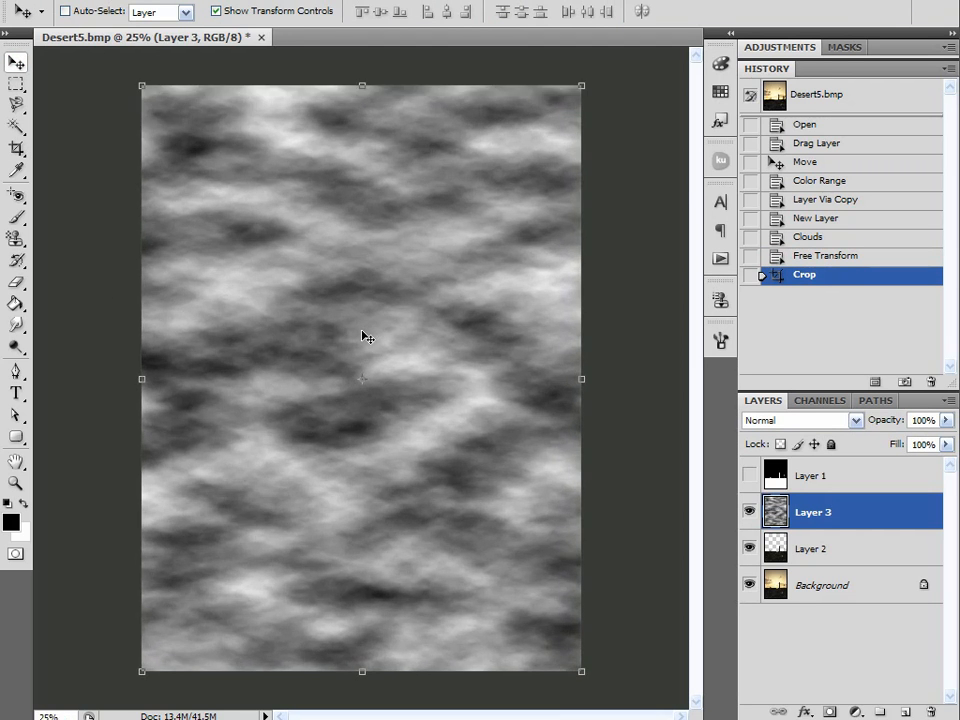
pyautogui.click(749, 512)
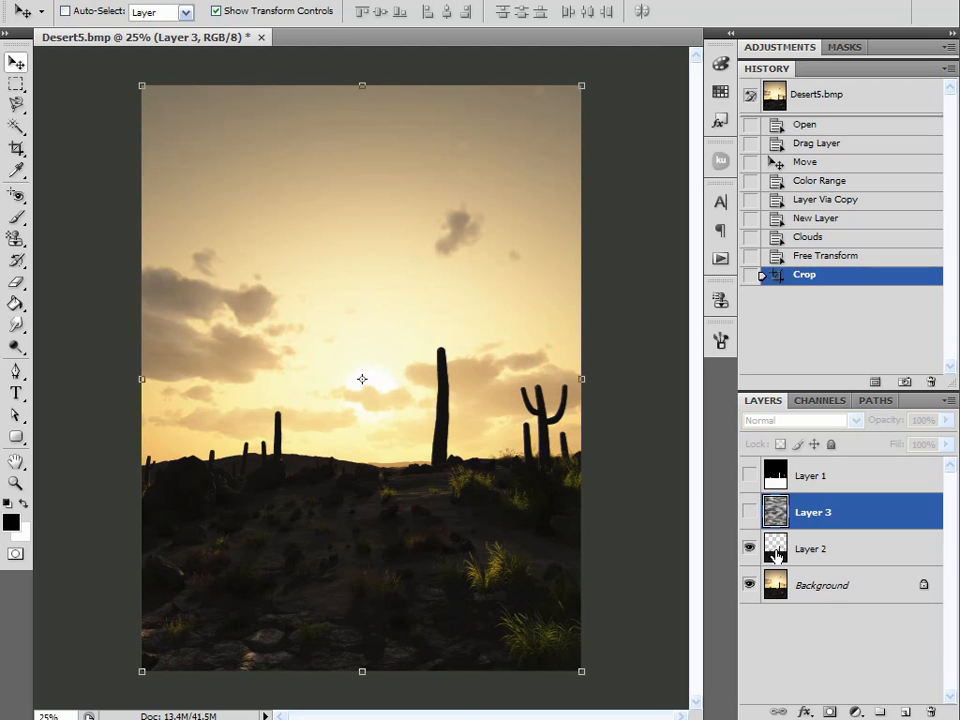
pyautogui.click(749, 586)
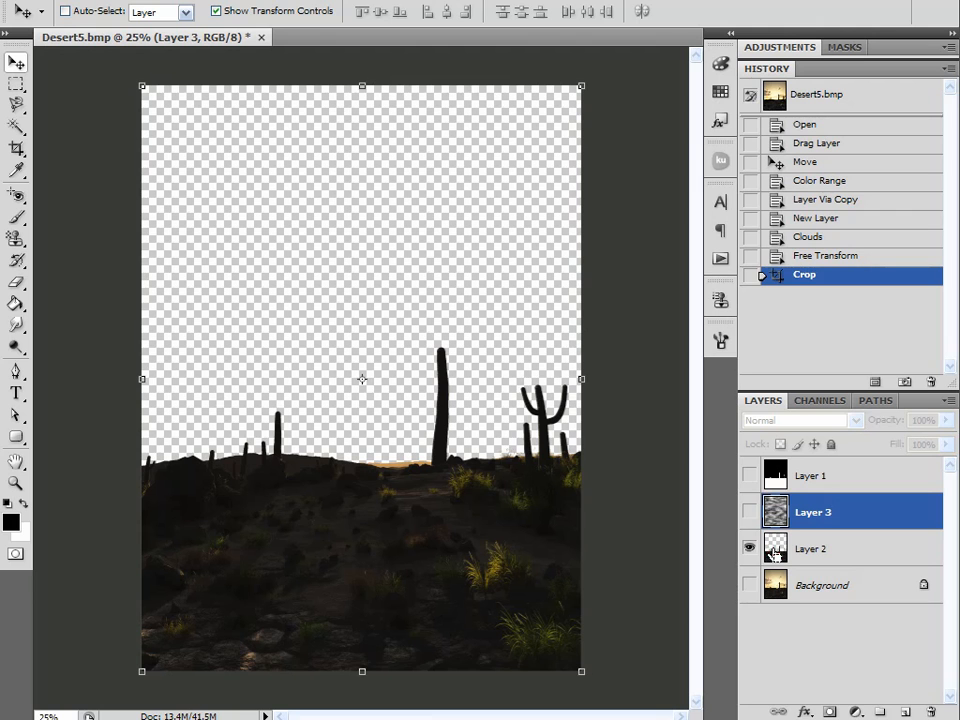
pyautogui.keyDown('ctrl'); pyautogui.click(775, 550); pyautogui.keyUp('ctrl')
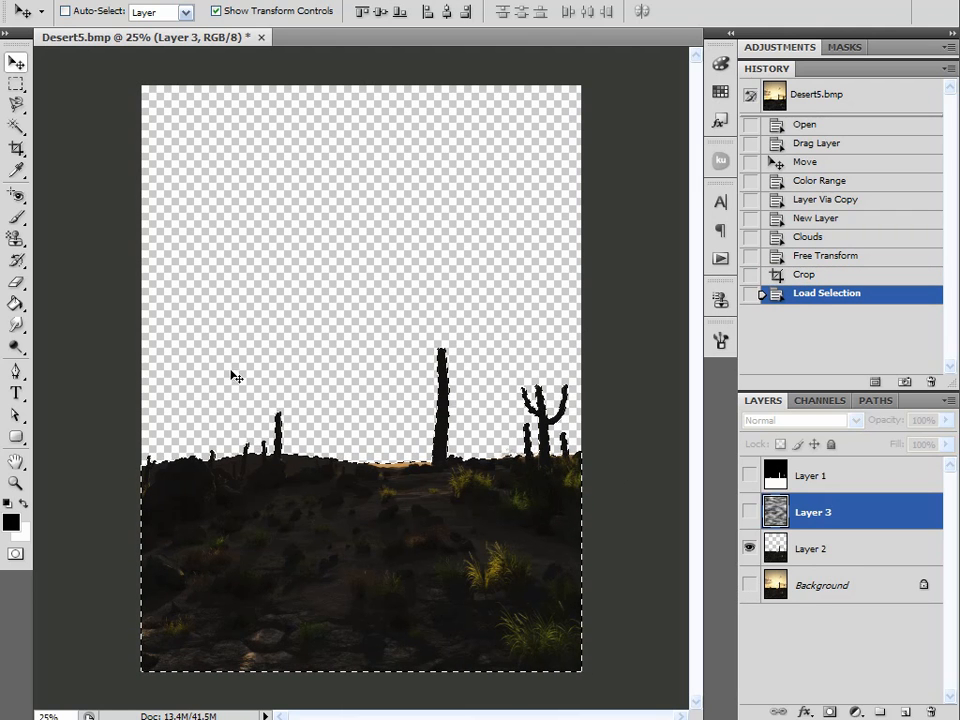
pyautogui.click(749, 586)
pyautogui.click(749, 512)
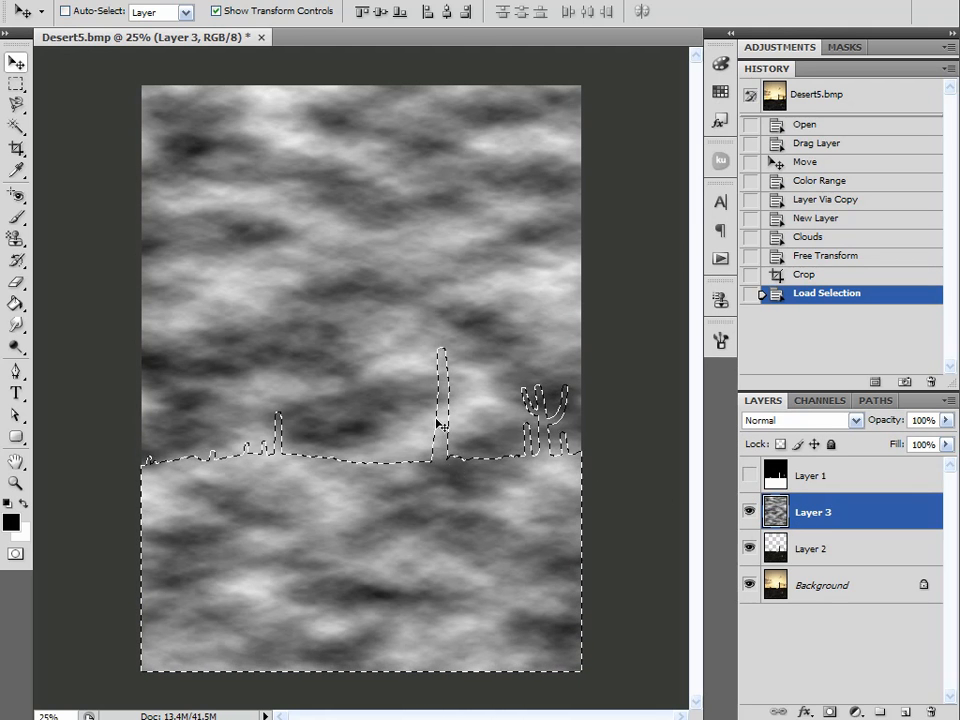
# Step: Invert the selection, delete the clouds from the sky area on Layer 3, and deselect
pyautogui.click(215, 1)
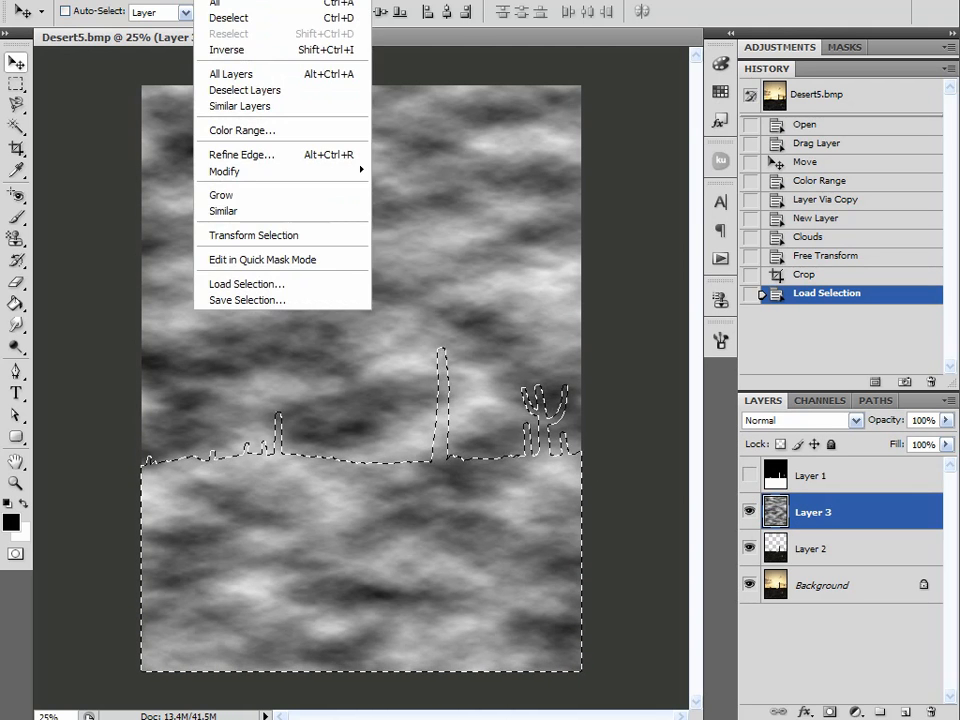
pyautogui.click(226, 50)
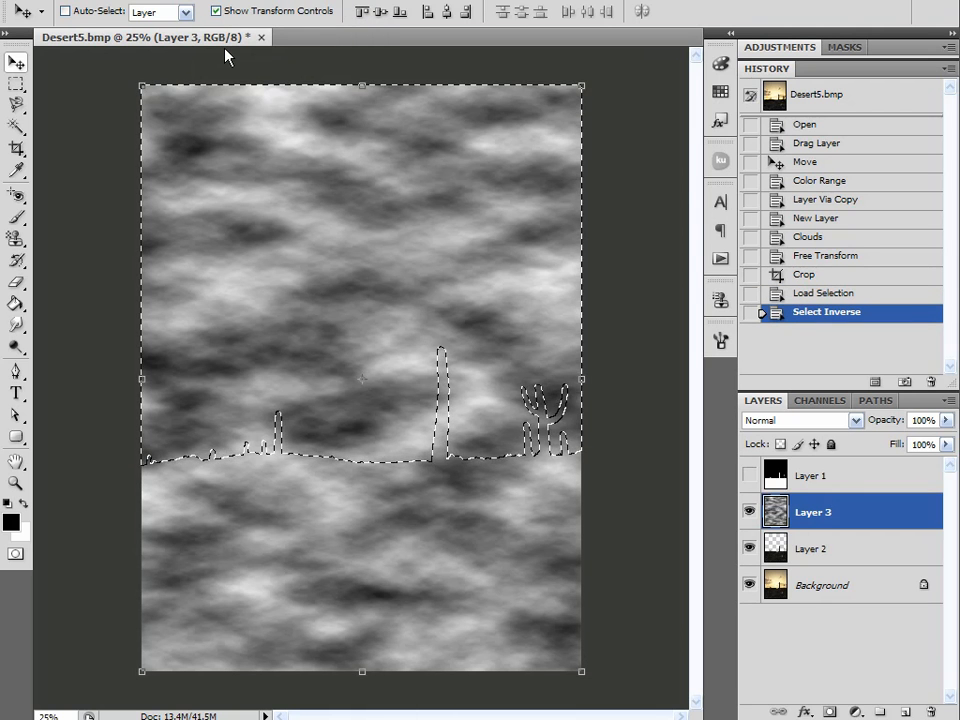
pyautogui.press('Delete')
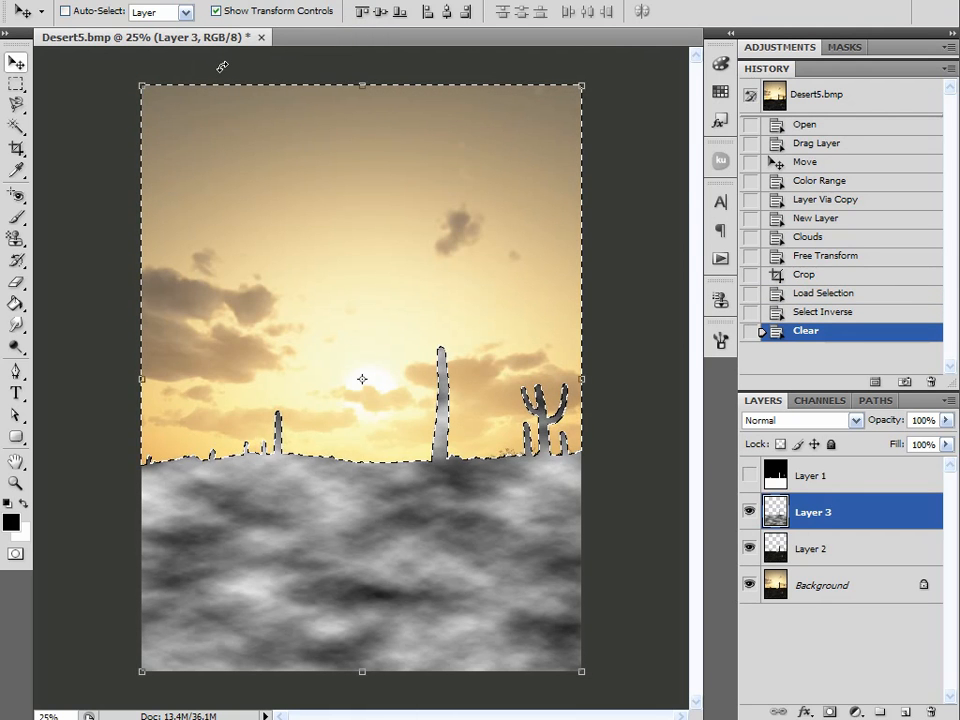
pyautogui.hotkey('ctrl', 'd')
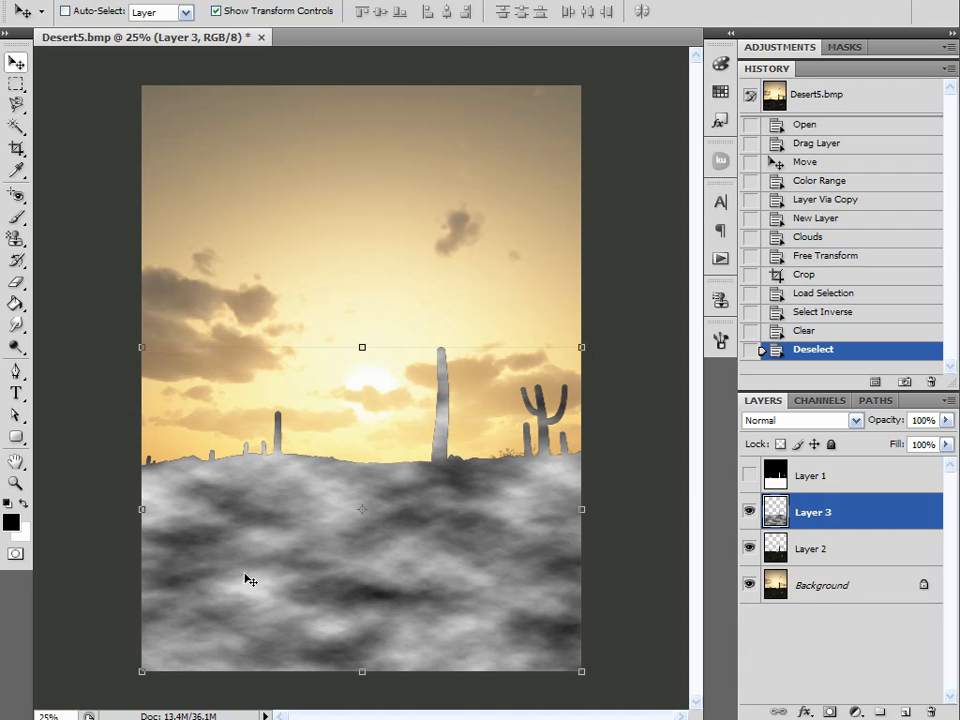
# Step: Set the clouds layer's blend mode to Overlay
pyautogui.click(827, 426)
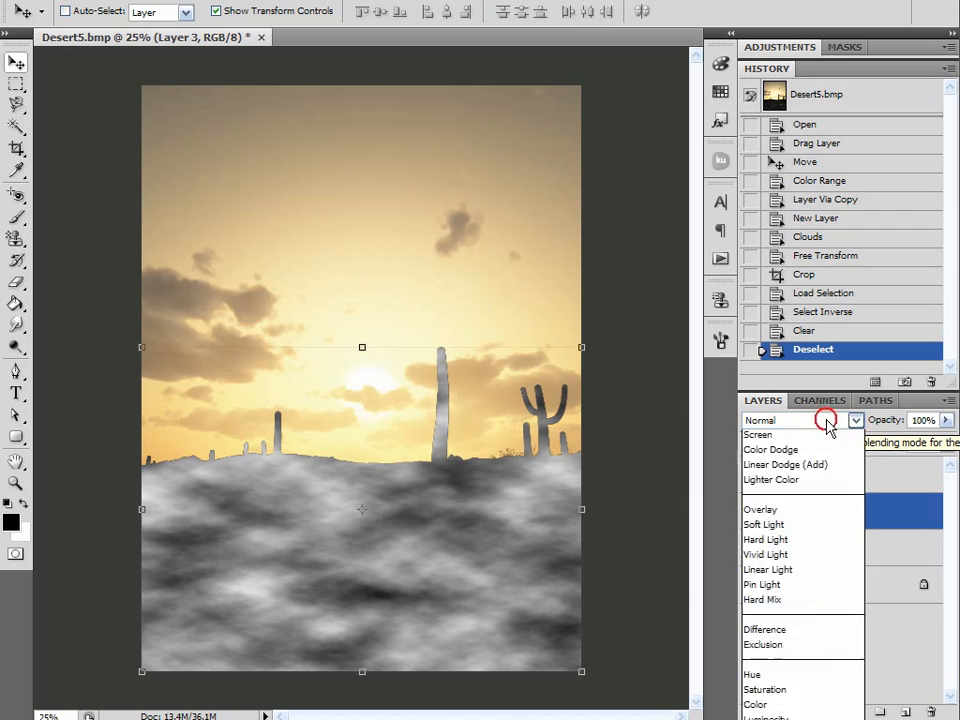
pyautogui.click(764, 664)
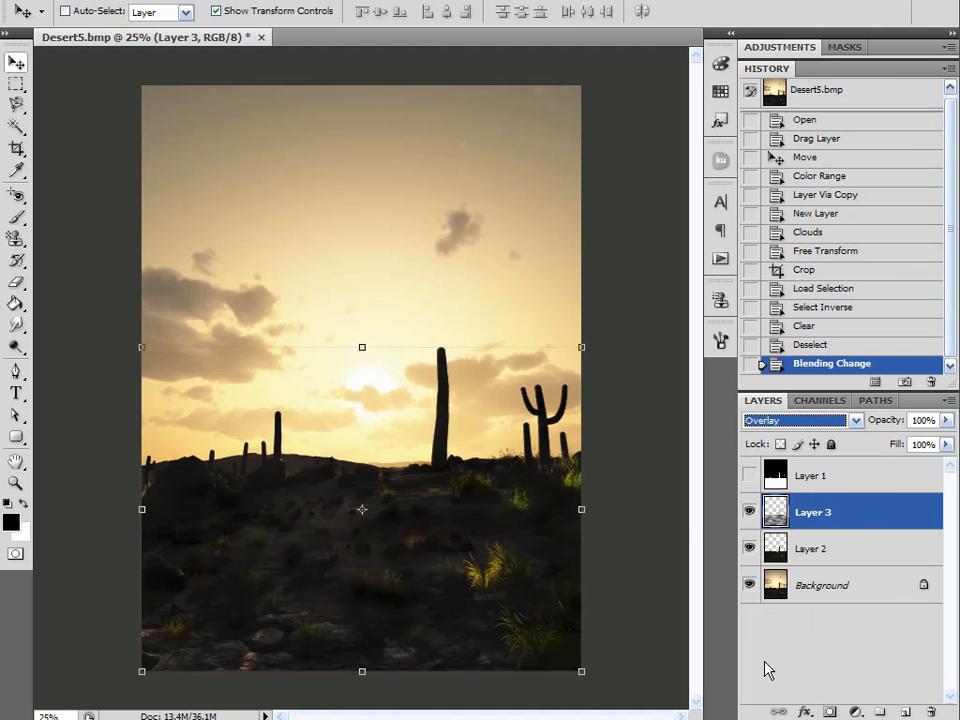
pyautogui.hotkey('ctrl', '0')
pyautogui.keyDown('alt'); pyautogui.scroll(3, 393, 599); pyautogui.keyUp('alt')
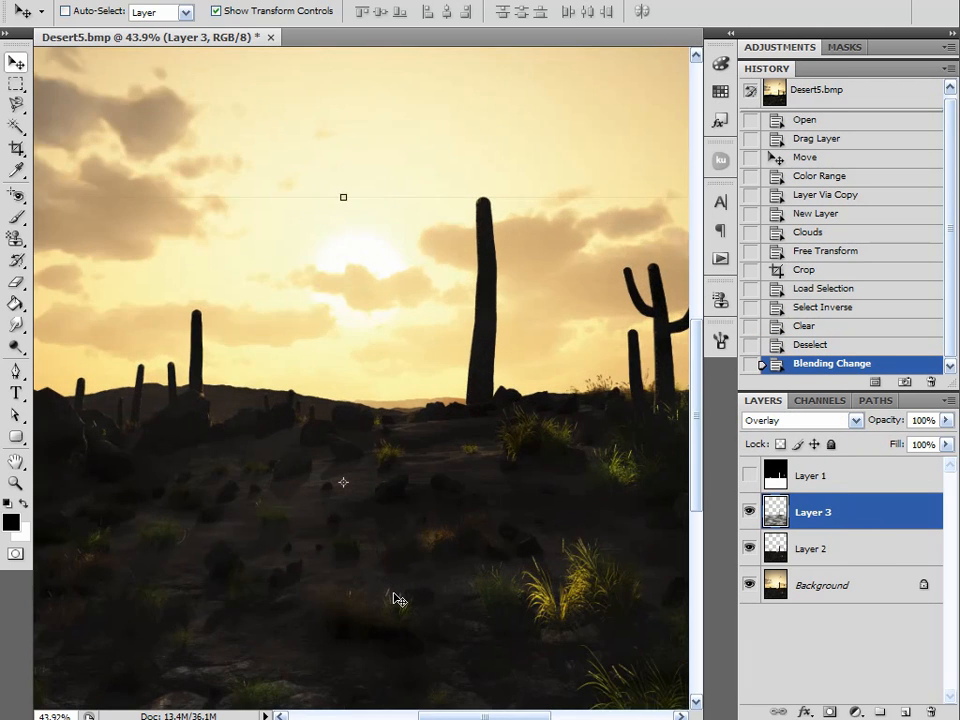
pyautogui.keyDown('alt'); pyautogui.scroll(-1, 395, 599); pyautogui.keyUp('alt')
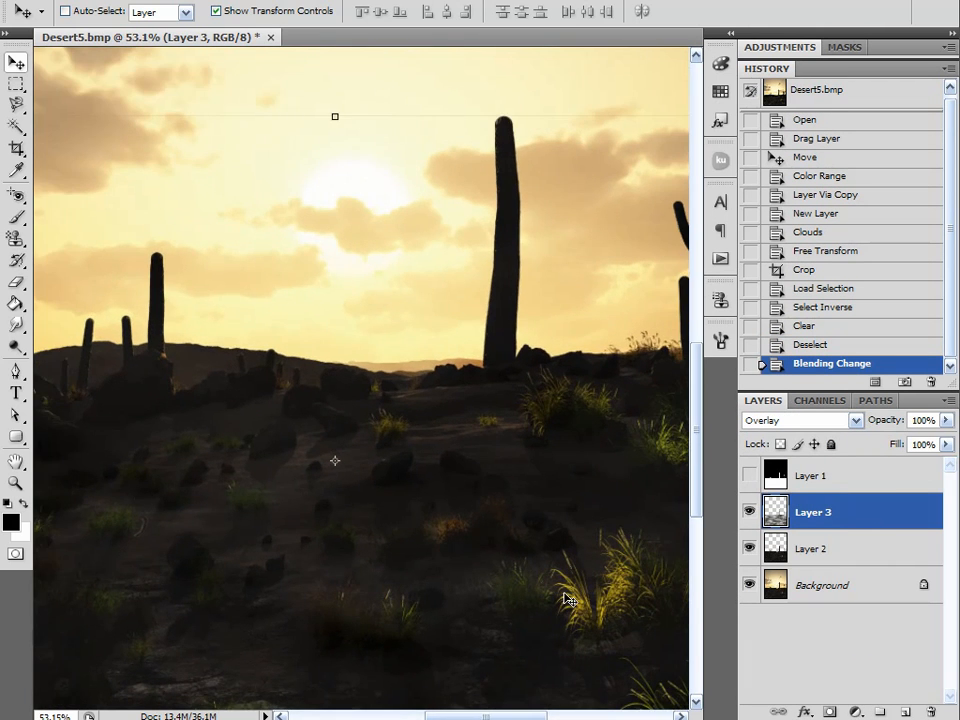
pyautogui.moveTo(692, 504); pyautogui.dragTo(703, 561)
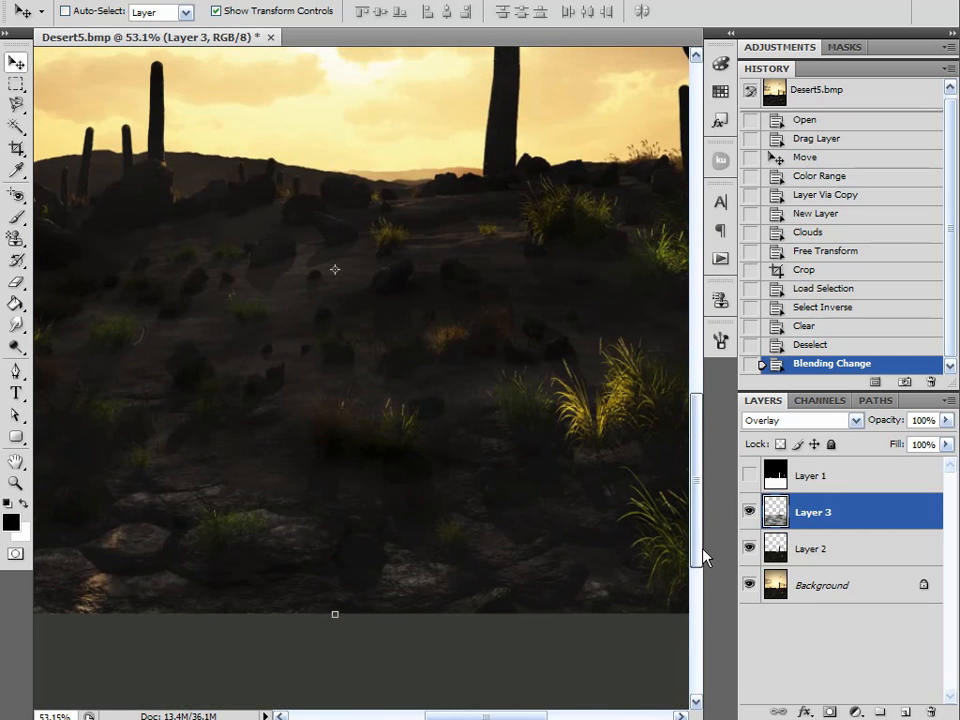
pyautogui.moveTo(443, 717); pyautogui.dragTo(398, 716)
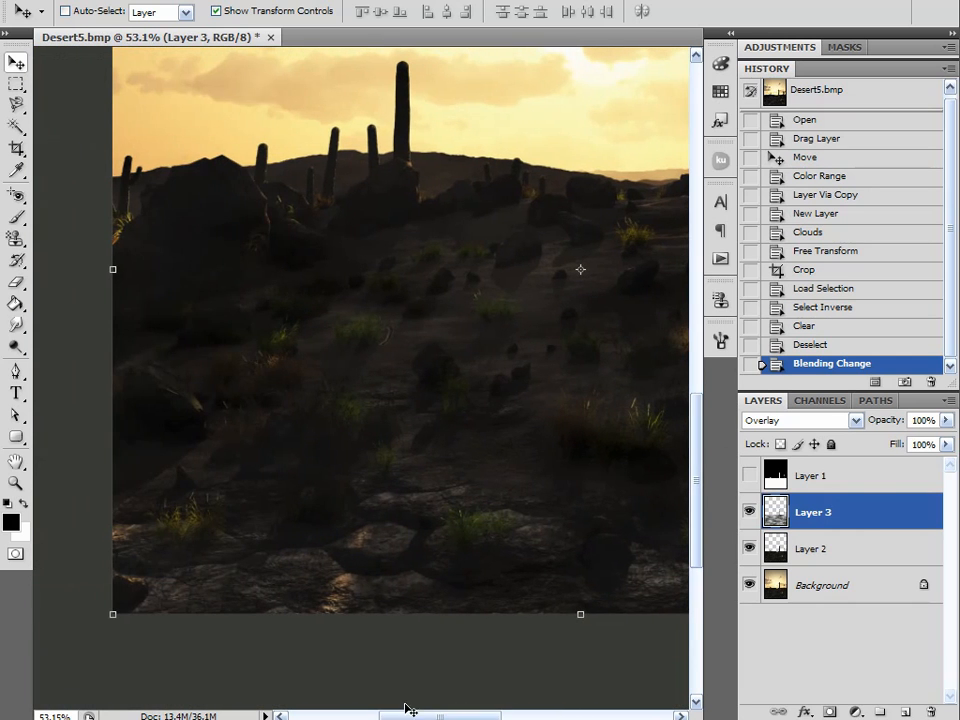
# Step: Compare Soft Light with Overlay blending on the clouds layer, returning to Overlay
pyautogui.click(784, 422)
pyautogui.click(782, 422)
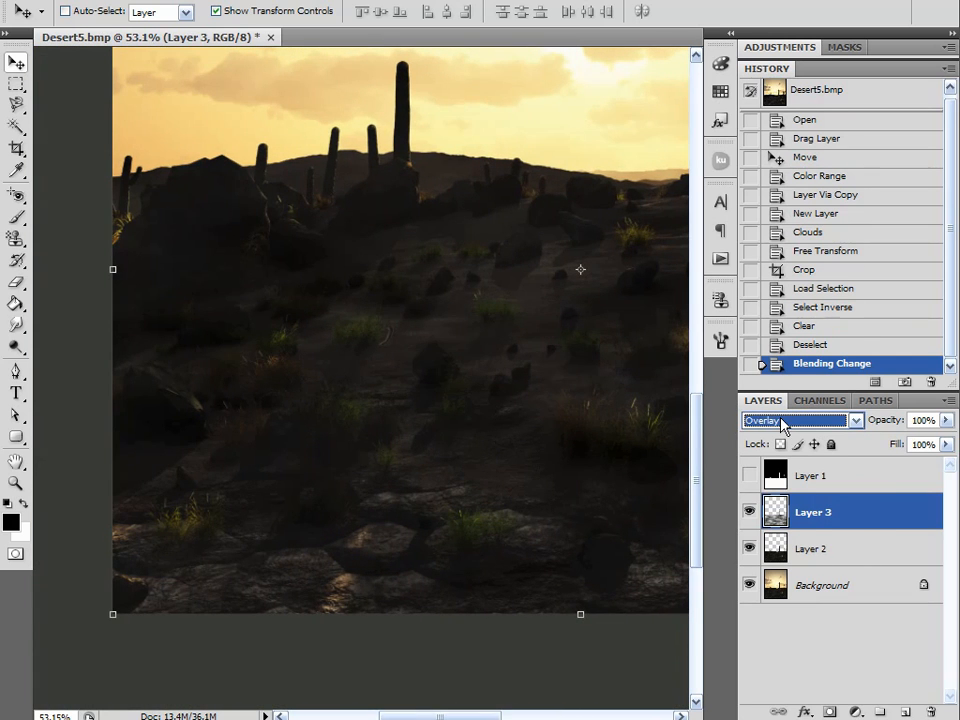
pyautogui.press('Down')
pyautogui.press('Up')
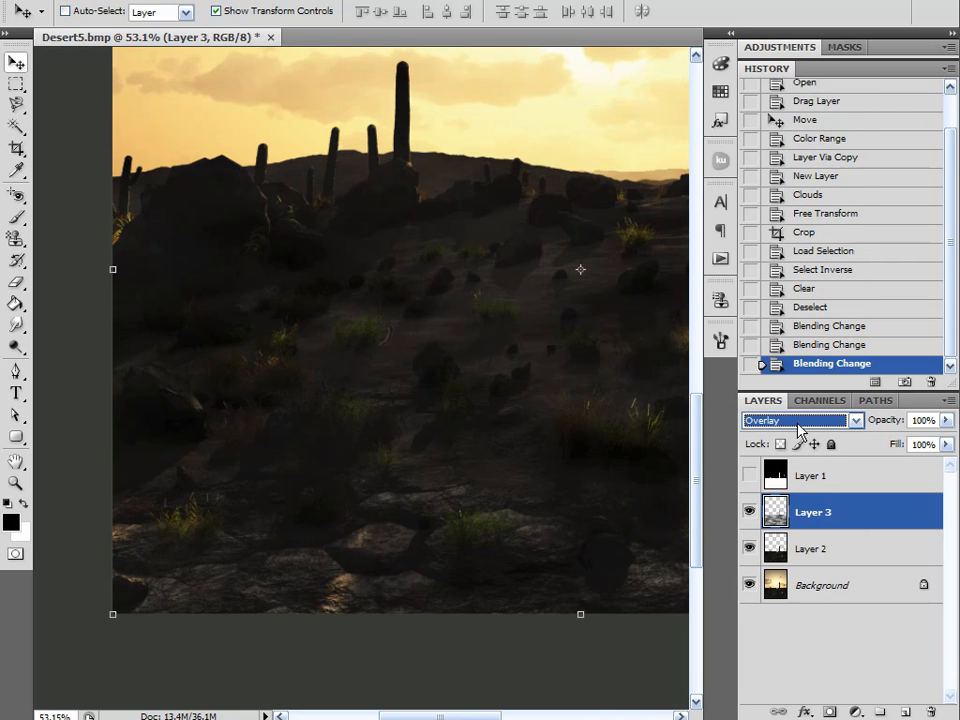
pyautogui.press('Down')
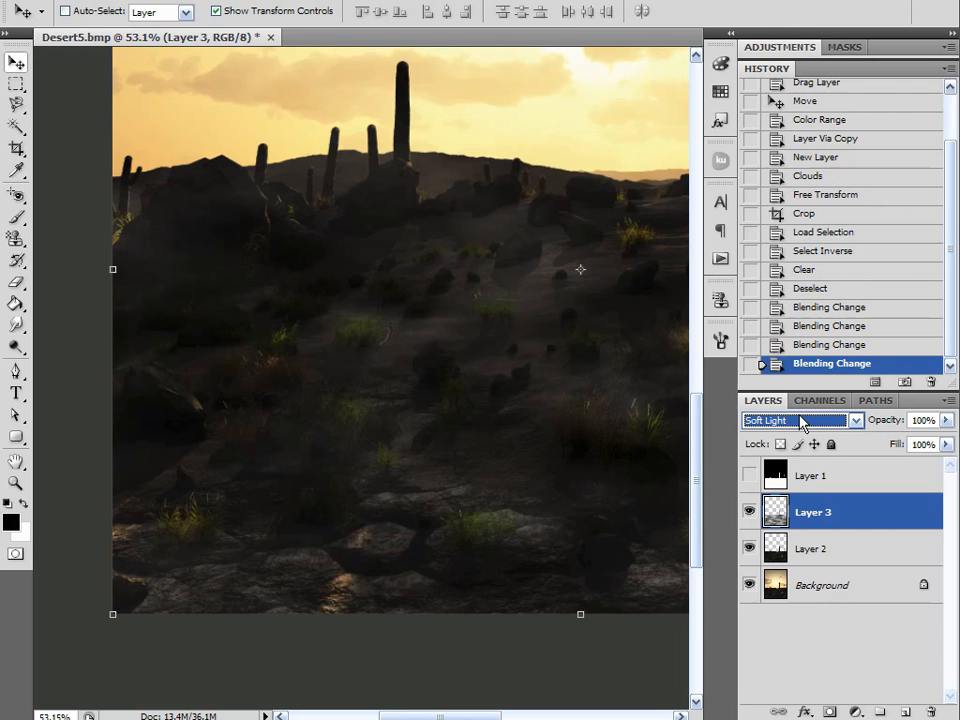
pyautogui.press('Up')
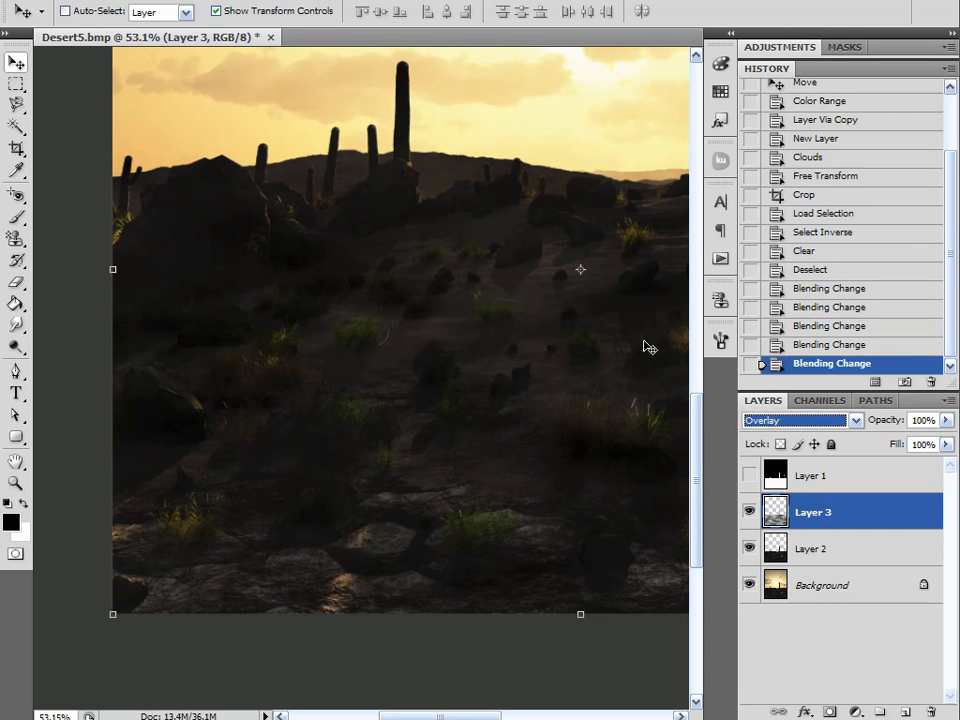
# Step: Duplicate the Overlay clouds layer to strengthen the light and shadow patches on the foreground
pyautogui.moveTo(647, 345); pyautogui.dragTo(487, 392)
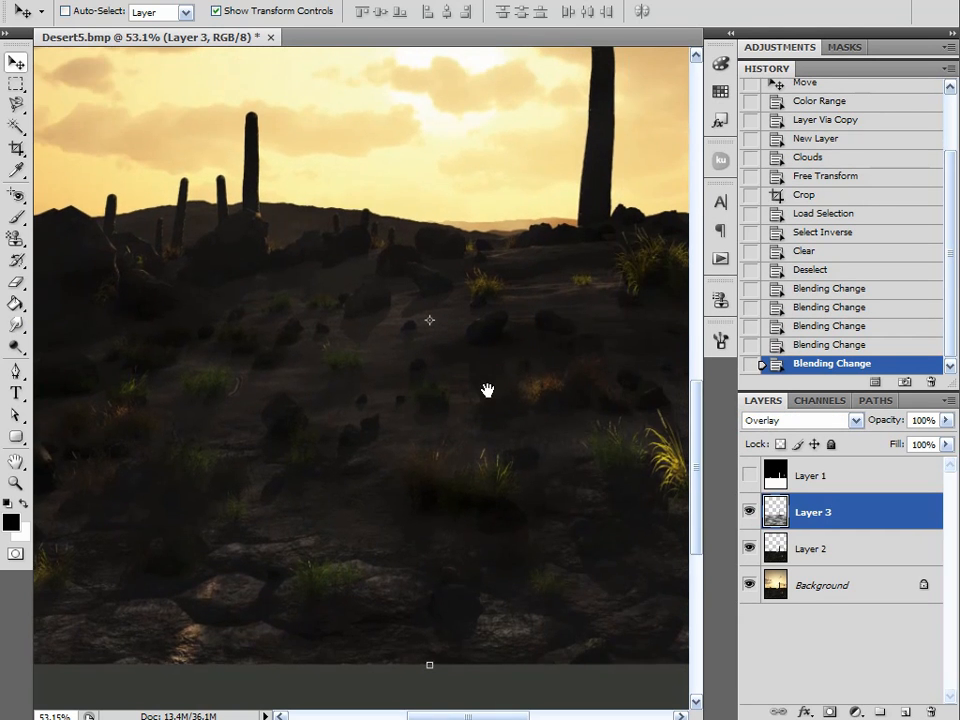
pyautogui.keyDown('alt'); pyautogui.scroll(-4, 487, 392); pyautogui.keyUp('alt')
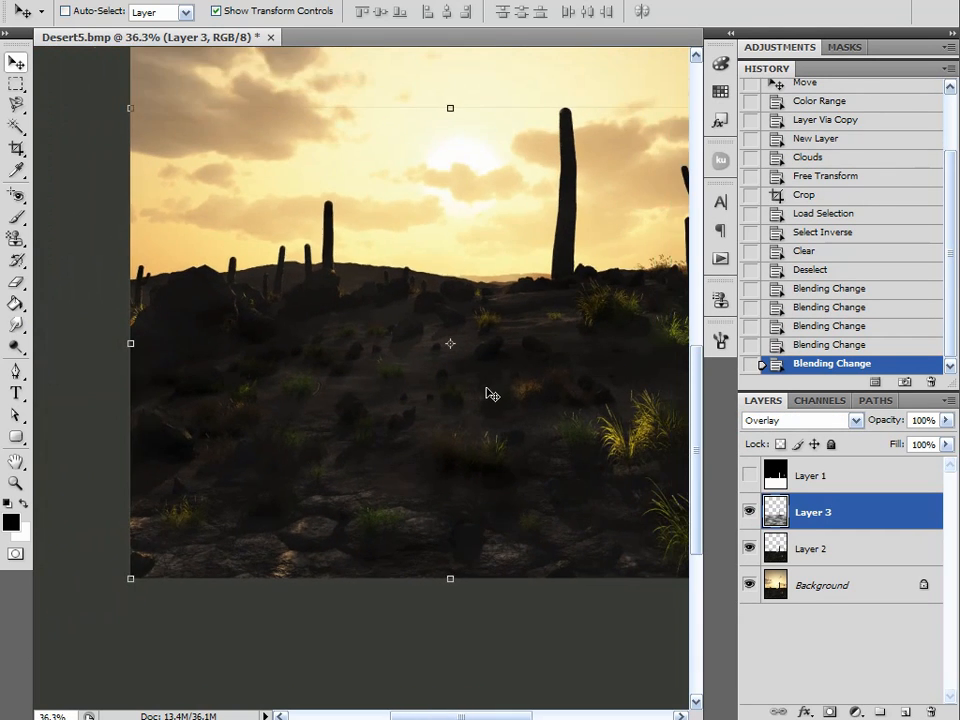
pyautogui.moveTo(501, 330); pyautogui.dragTo(428, 370)
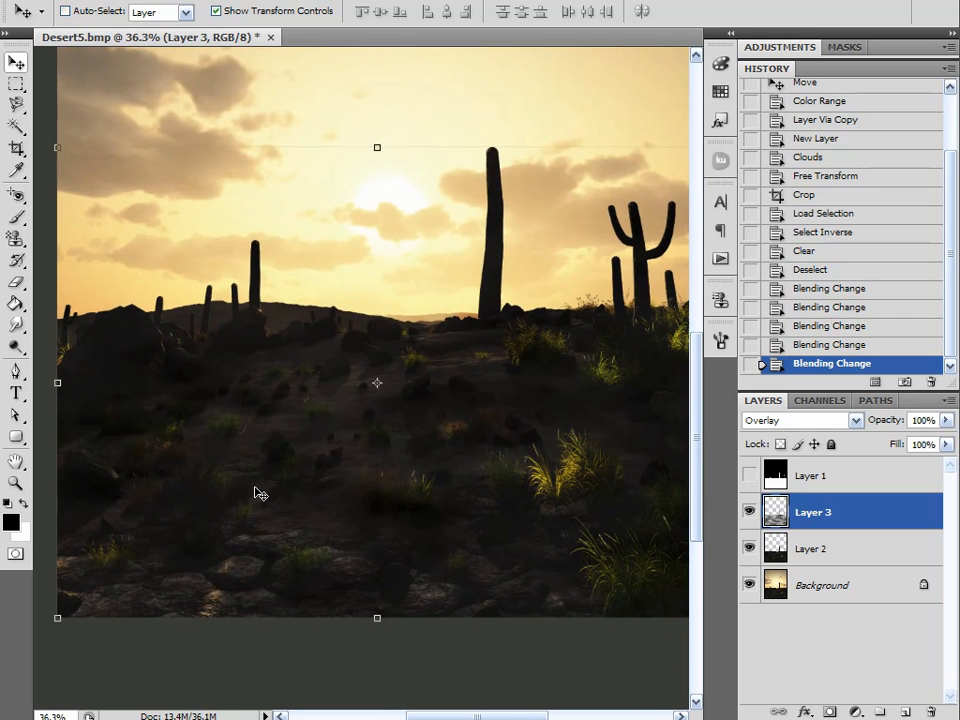
pyautogui.moveTo(902, 525); pyautogui.dragTo(905, 713)
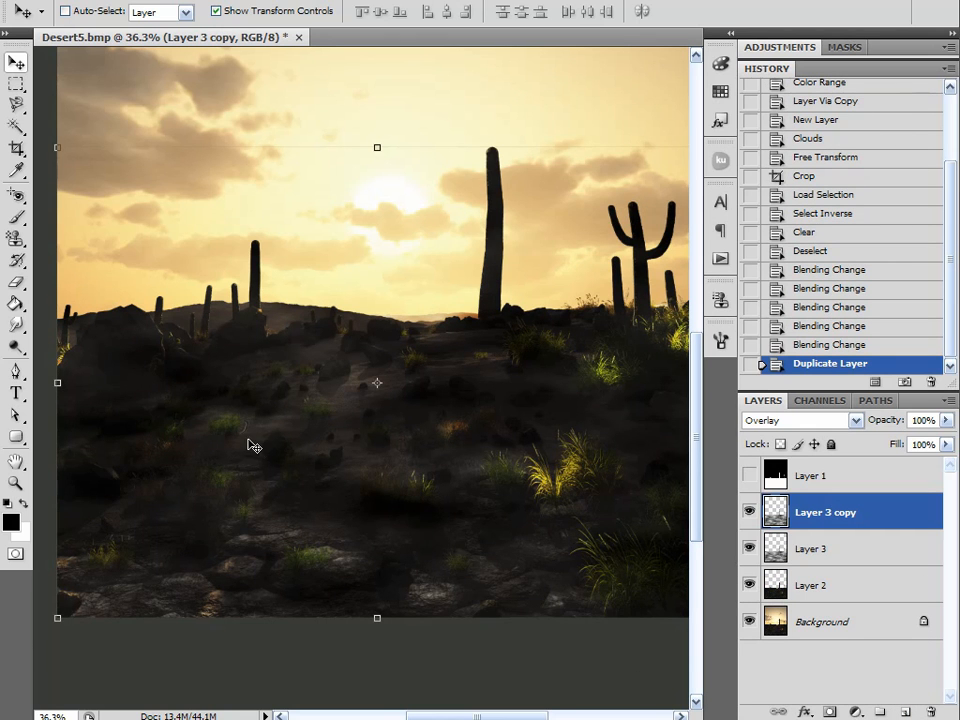
# Step: Reduce the duplicated clouds layer's opacity to 42% and deselect all layers
pyautogui.keyDown('alt'); pyautogui.scroll(2, 250, 443); pyautogui.keyUp('alt')
pyautogui.keyDown('alt'); pyautogui.scroll(-1, 298, 422); pyautogui.keyUp('alt')
pyautogui.keyDown('alt'); pyautogui.scroll(-1, 298, 422); pyautogui.keyUp('alt')
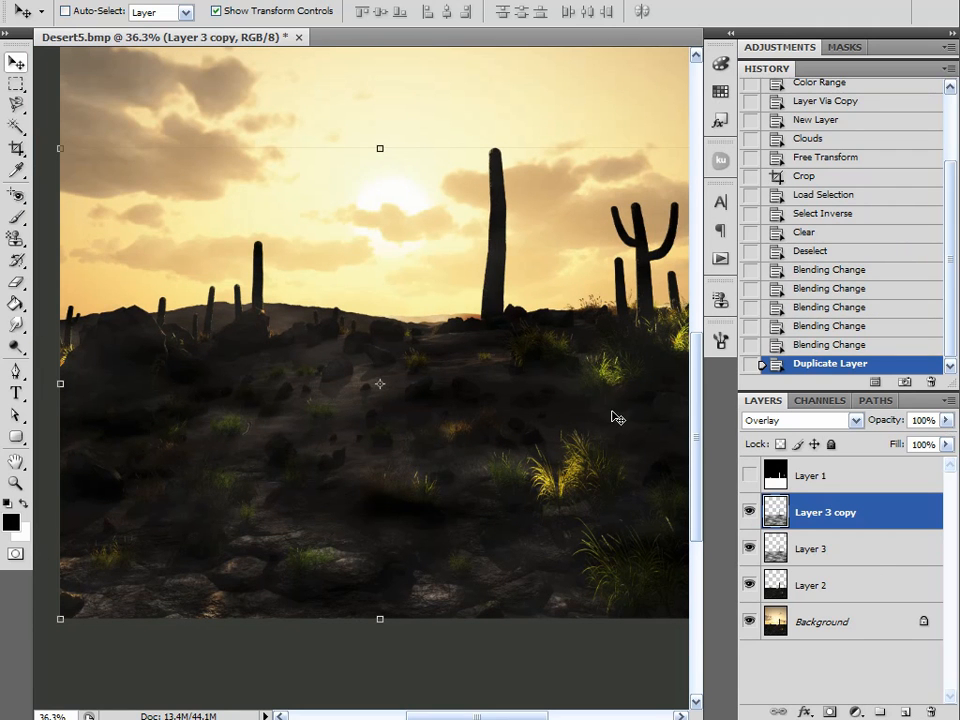
pyautogui.click(946, 421)
pyautogui.moveTo(903, 445)
pyautogui.mouseDown()
pyautogui.moveTo(849, 452)
pyautogui.moveTo(897, 456)
pyautogui.mouseUp()
pyautogui.click(857, 677)
# Step: Examine the composite's foreground shading up close and in the full image
pyautogui.hotkey('ctrl', '-')
pyautogui.hotkey('ctrl', '0')
pyautogui.keyDown('alt'); pyautogui.scroll(1, 420, 441); pyautogui.keyUp('alt')
pyautogui.keyDown('alt'); pyautogui.scroll(-1, 420, 441); pyautogui.keyUp('alt')
pyautogui.press('space')
pyautogui.click(398, 460)
pyautogui.moveTo(398, 460)
pyautogui.mouseDown()
pyautogui.moveTo(469, 469)
pyautogui.moveTo(414, 448)
pyautogui.moveTo(425, 478)
pyautogui.moveTo(345, 456)
pyautogui.moveTo(390, 476)
pyautogui.mouseUp()
pyautogui.keyDown('alt'); pyautogui.scroll(-3, 394, 465); pyautogui.keyUp('alt')
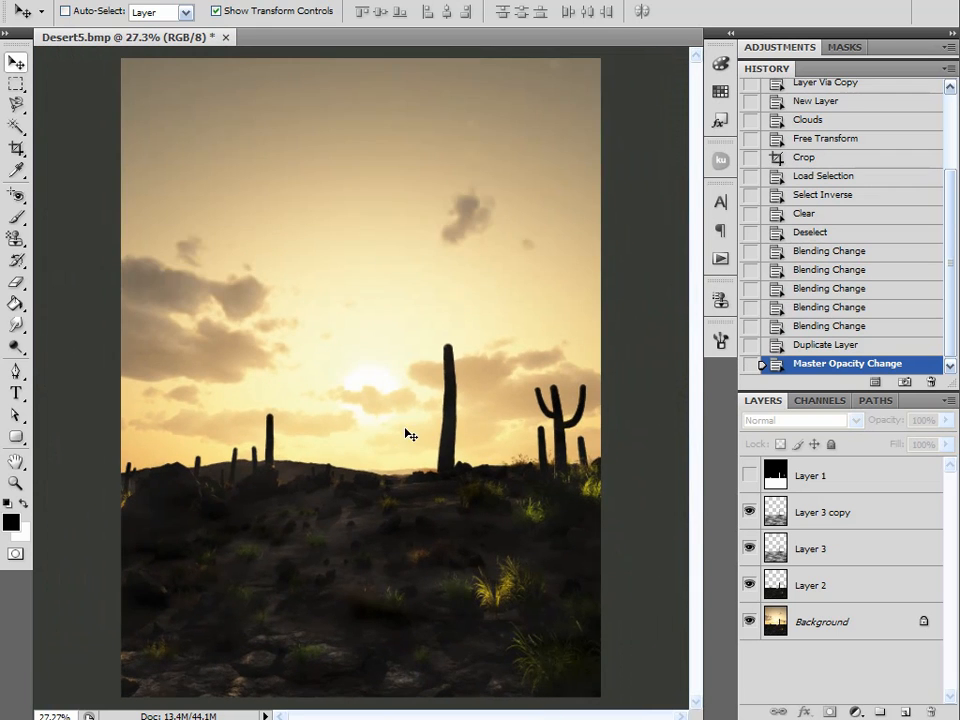
pyautogui.keyDown('alt'); pyautogui.scroll(-1, 435, 463); pyautogui.keyUp('alt')
pyautogui.keyDown('alt'); pyautogui.scroll(1, 433, 461); pyautogui.keyUp('alt')
# Step: Compare the composite with the original render by hiding Layer 3 copy, Layer 3 and Layer 2, and show them again
pyautogui.click(749, 512)
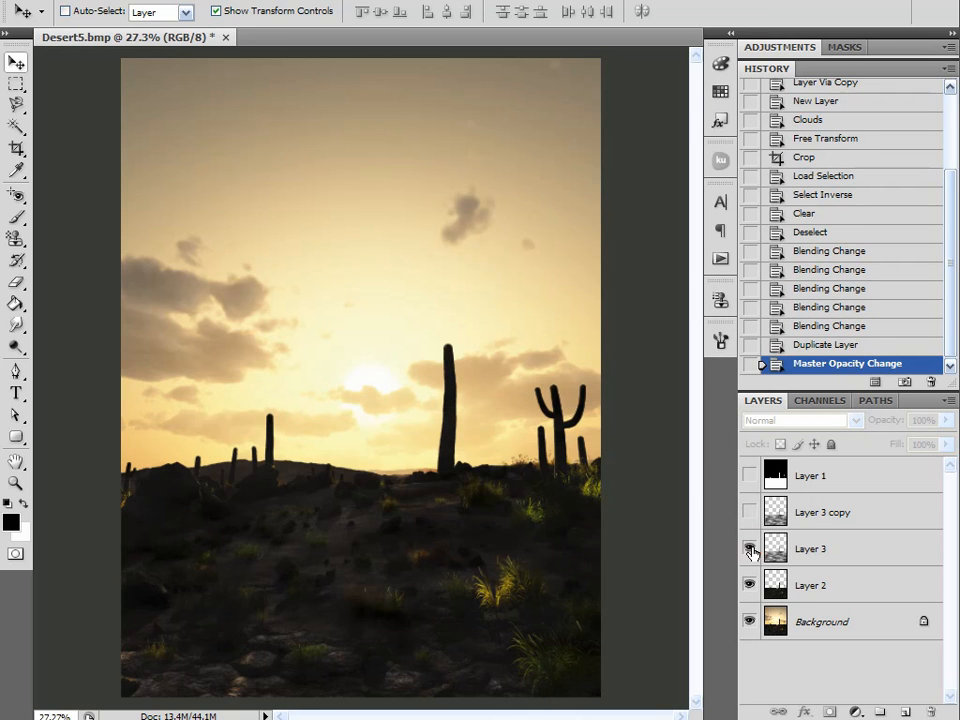
pyautogui.click(749, 549)
pyautogui.click(750, 585)
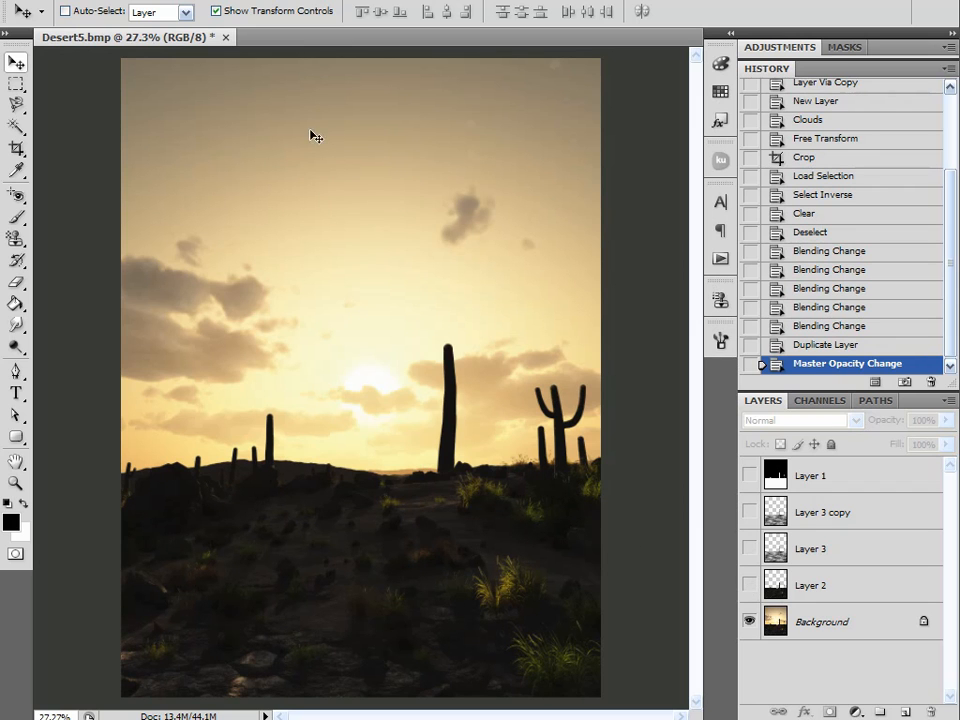
pyautogui.click(750, 585)
pyautogui.click(750, 549)
pyautogui.click(750, 512)
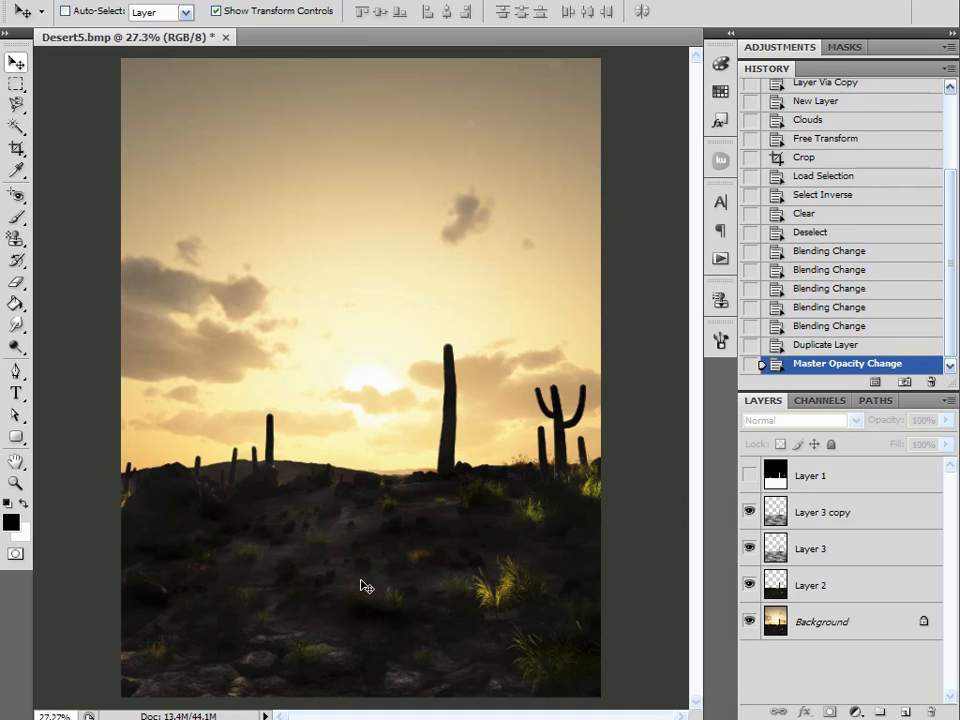
# Step: Set the opacity of Layer 3 copy to 27%
pyautogui.click(873, 519)
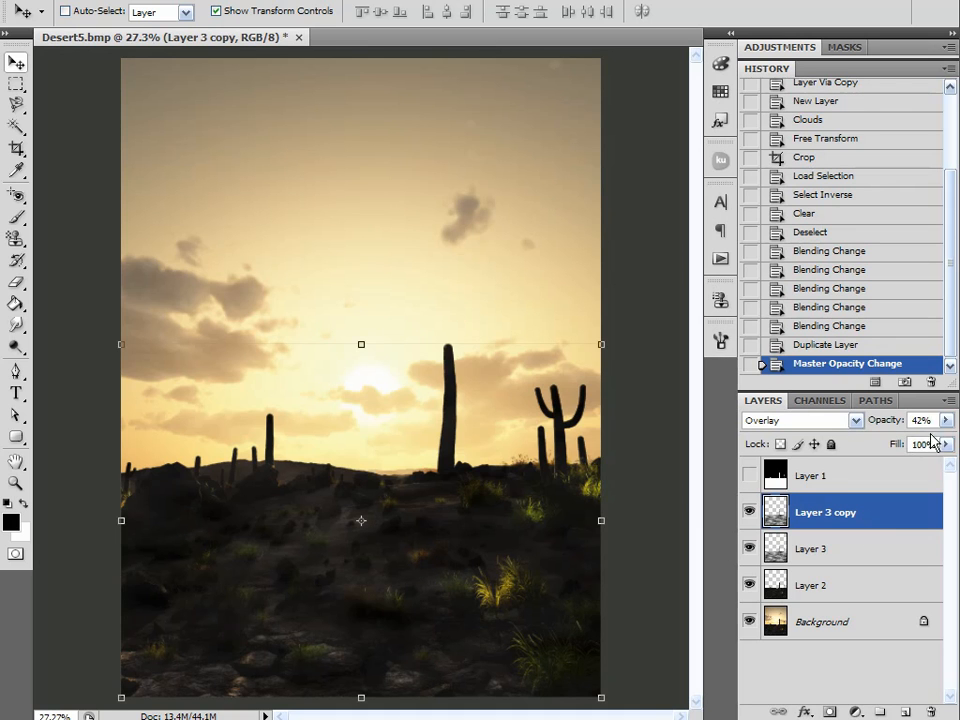
pyautogui.click(946, 420)
pyautogui.moveTo(896, 446); pyautogui.dragTo(881, 446)
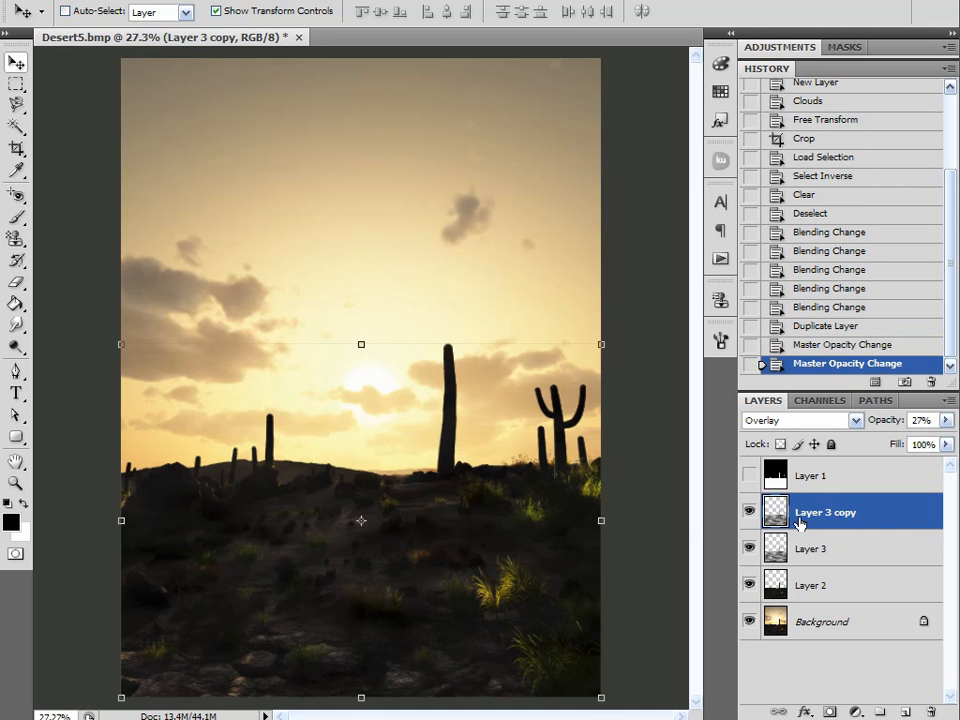
# Step: Select the original clouds layer, Layer 3
pyautogui.click(859, 549)
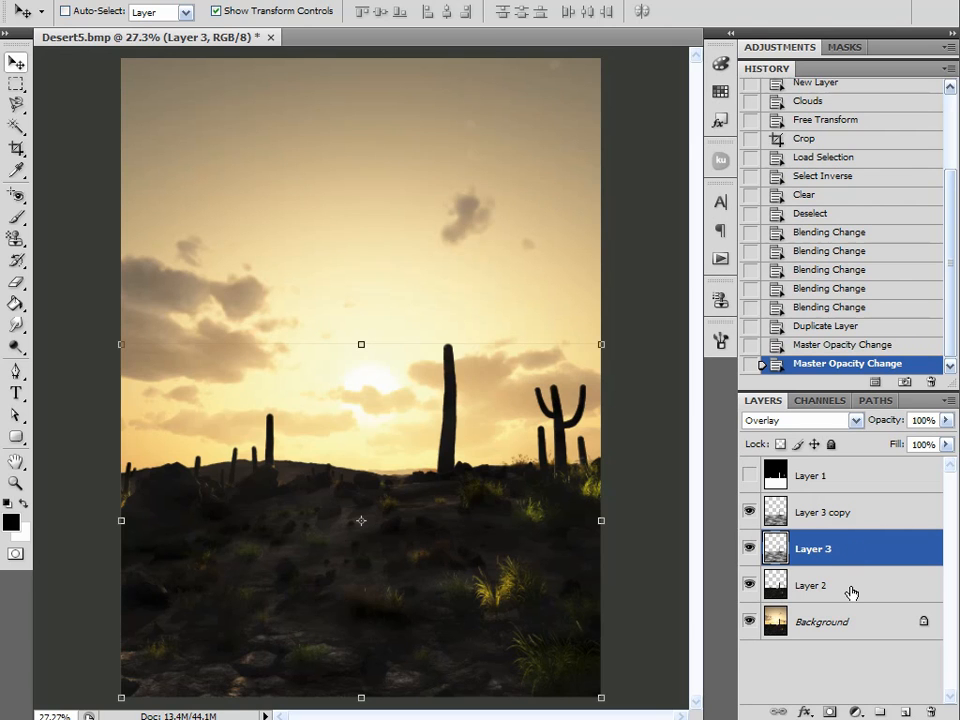
pyautogui.click(851, 592)
pyautogui.click(851, 564)
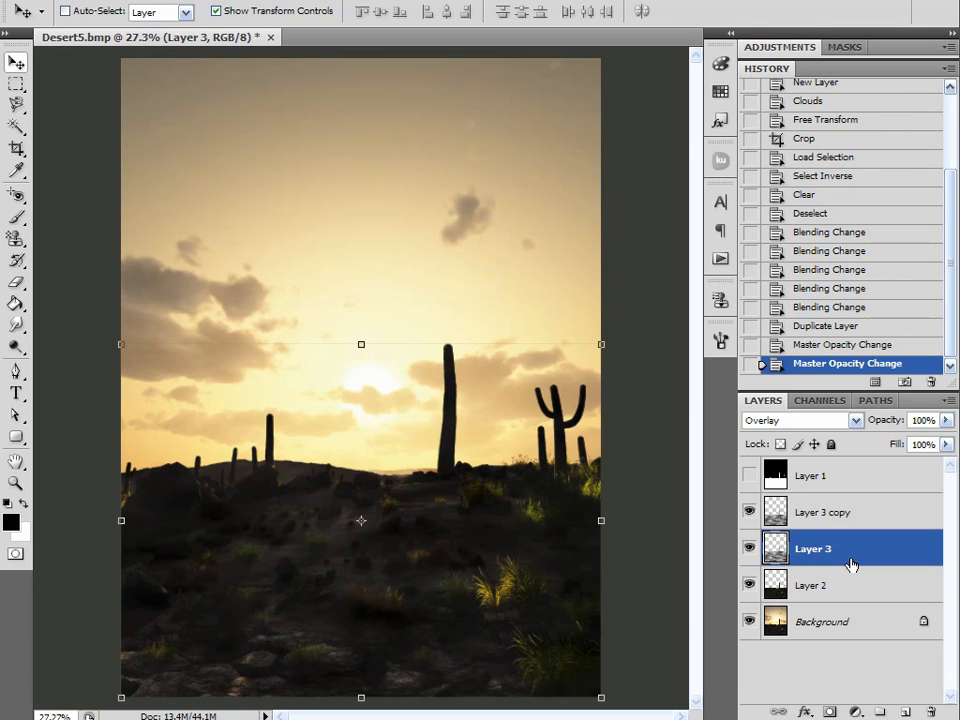